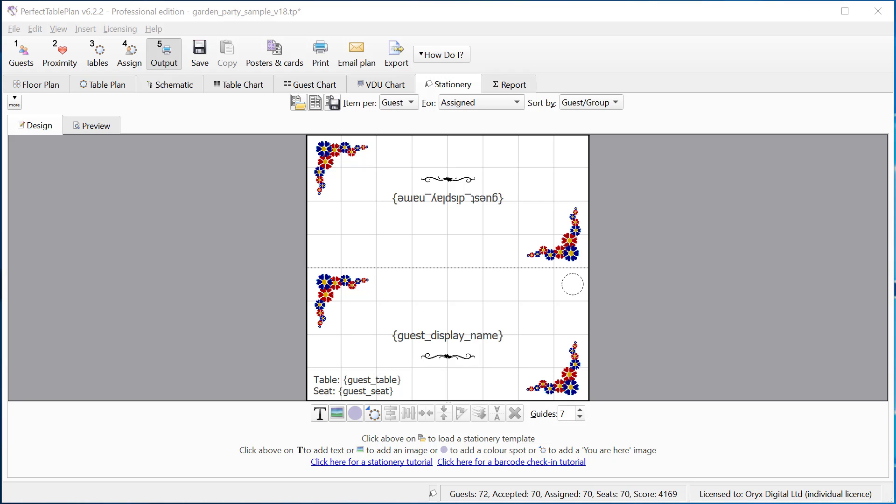
View the floor plan, the stationery design's item-per choices and the upright guest display name field.
click(32, 86)
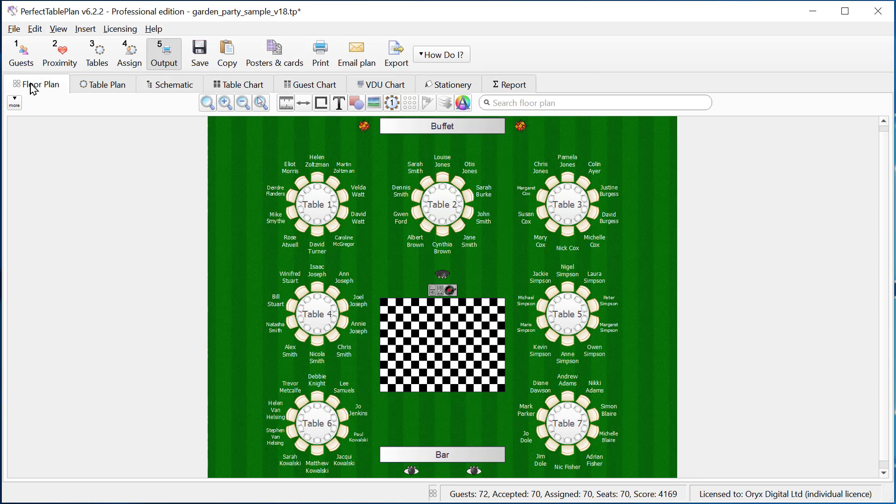
click(462, 92)
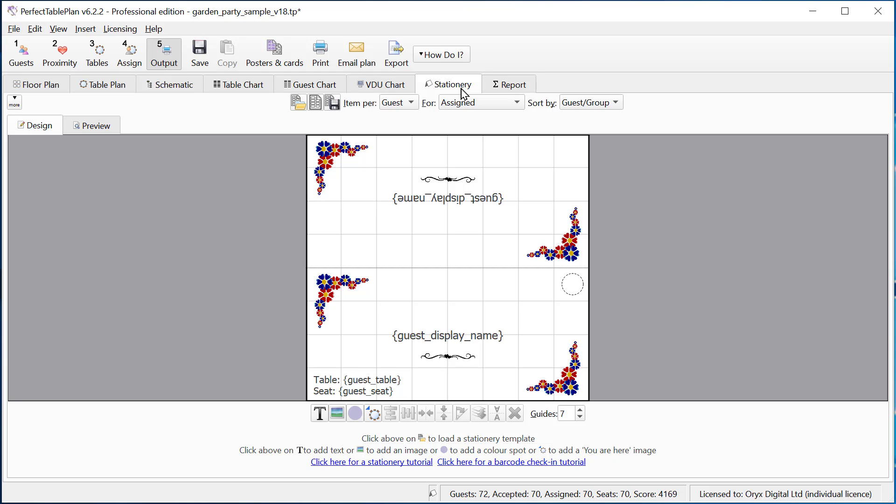
click(411, 104)
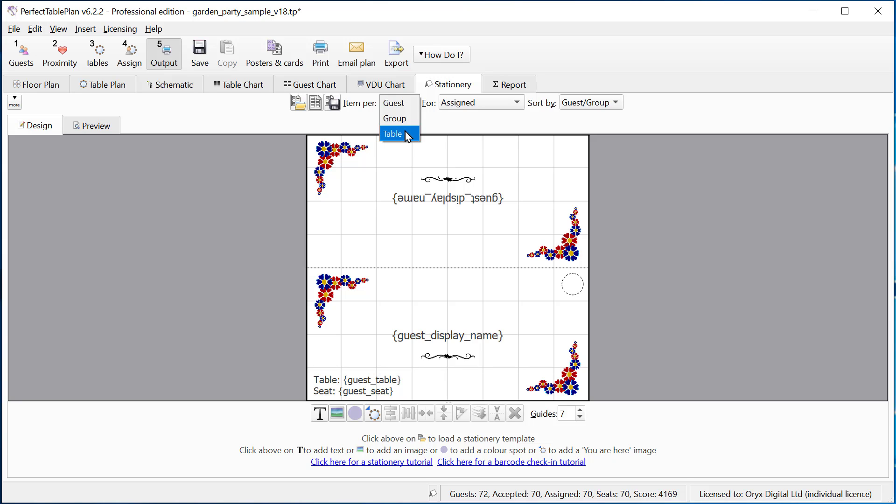
click(450, 332)
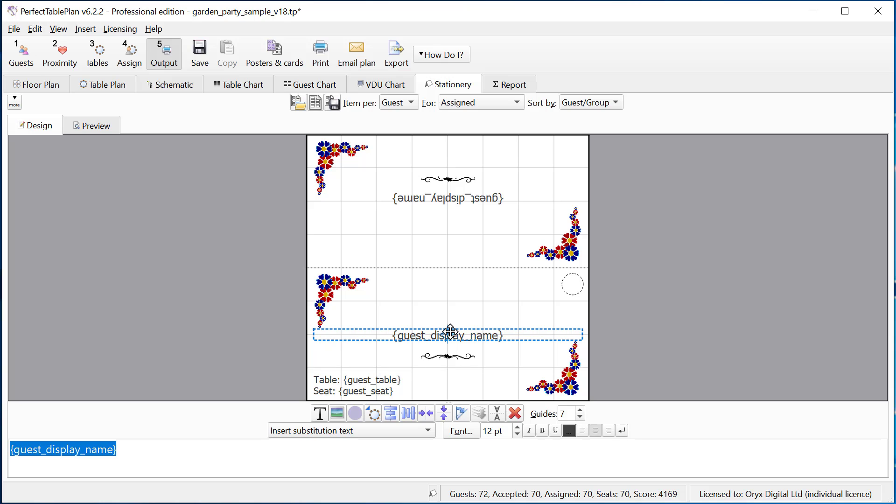
Preview the place cards with the display set to Item.
click(97, 127)
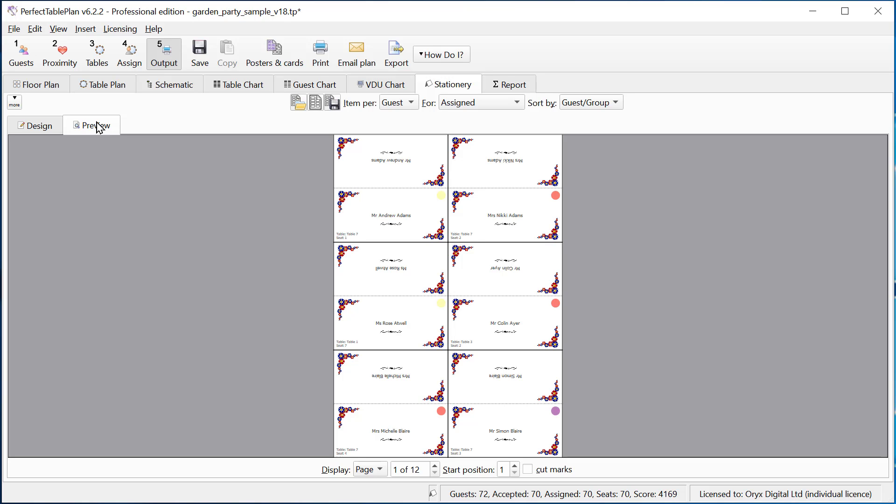
click(378, 475)
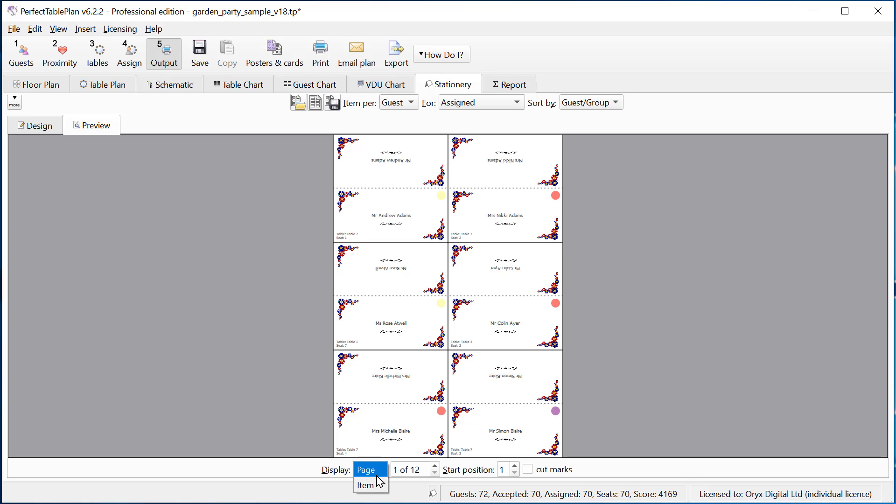
click(379, 486)
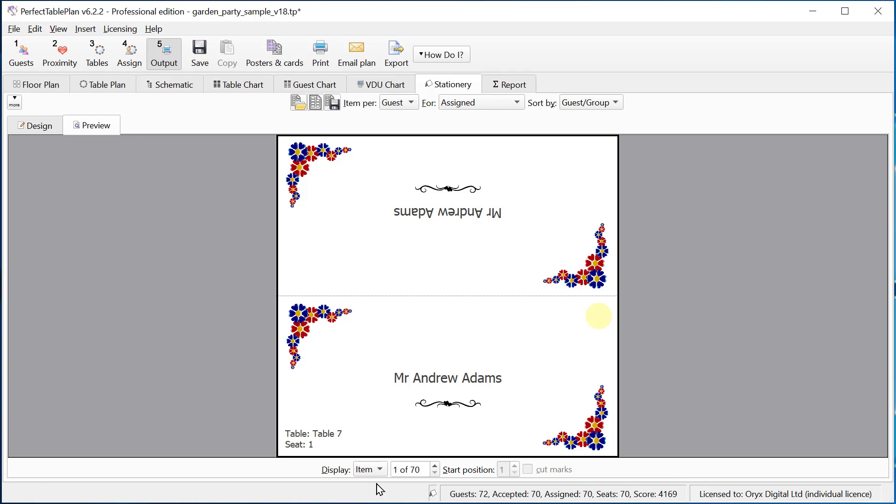
Replace the first name in the properties of the first guest in the guest list and save the change.
click(29, 65)
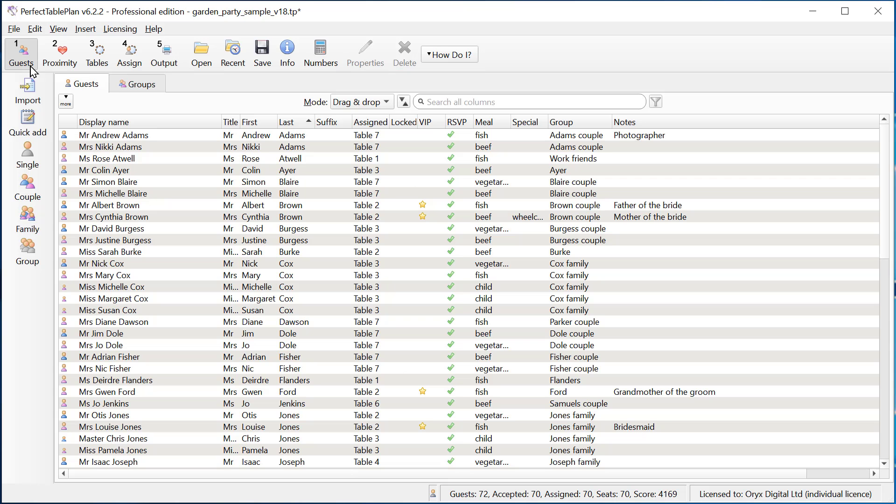
double_click(141, 134)
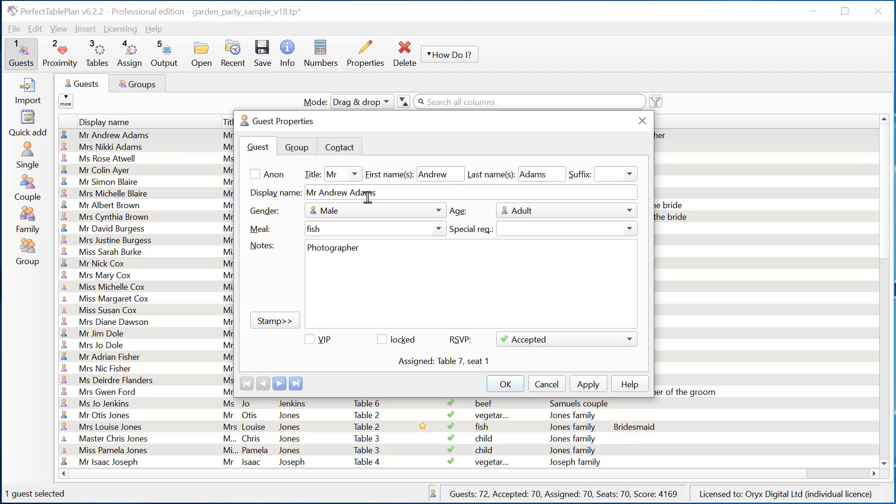
double_click(453, 176)
text(Andy)
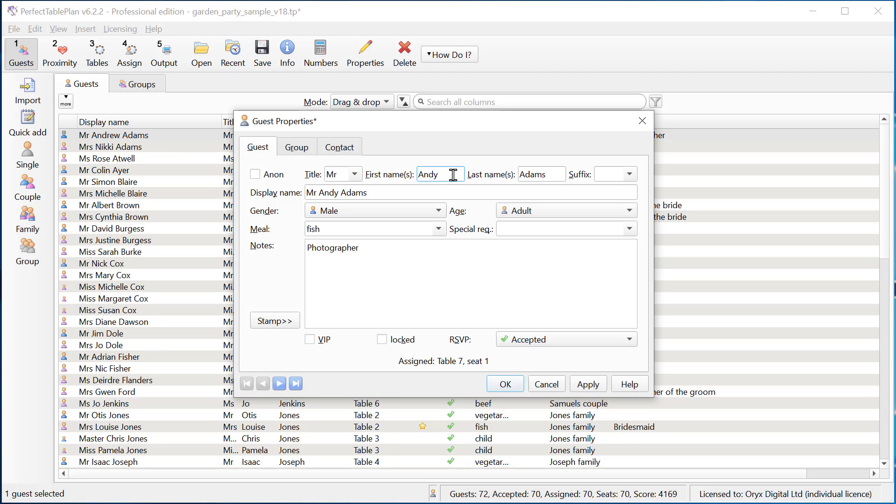
click(513, 385)
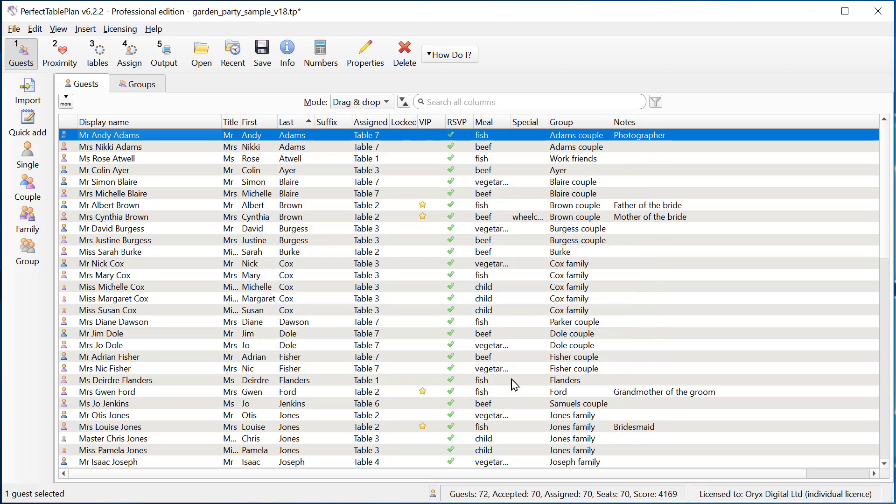
Return to the stationery preview, check the choices of guests covered, and sort the cards by Table+seat.
click(170, 64)
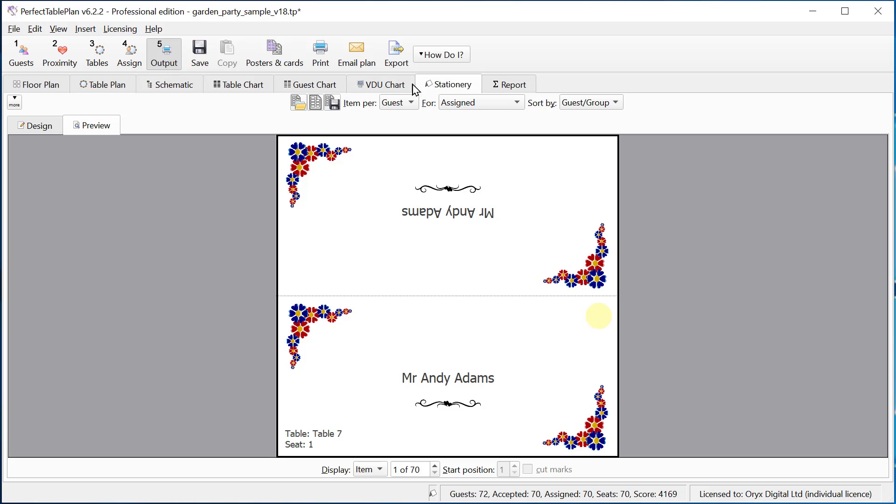
click(479, 105)
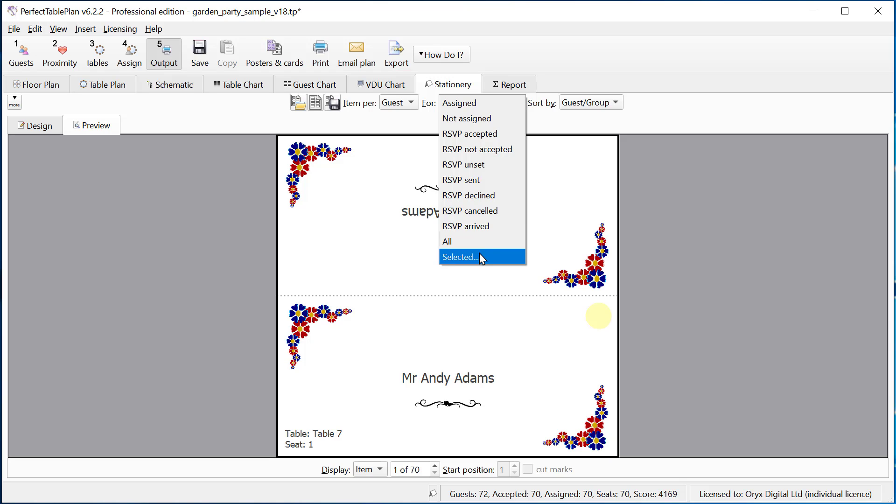
click(598, 110)
click(608, 111)
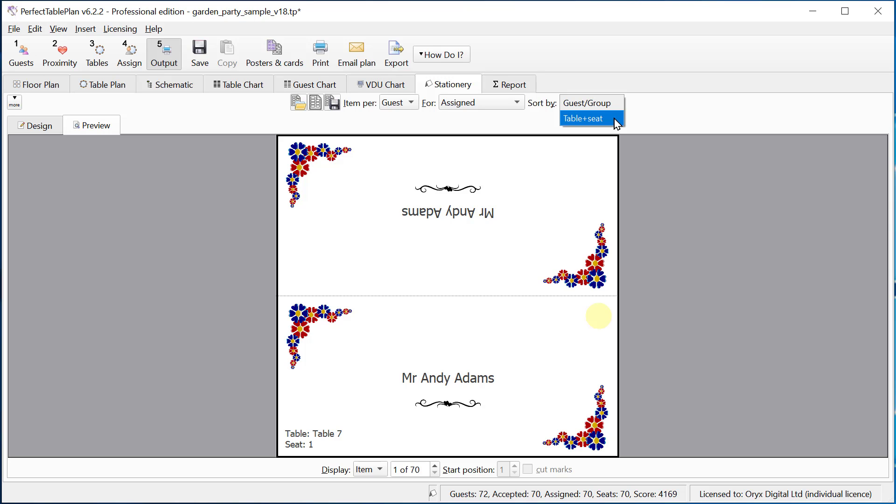
click(614, 120)
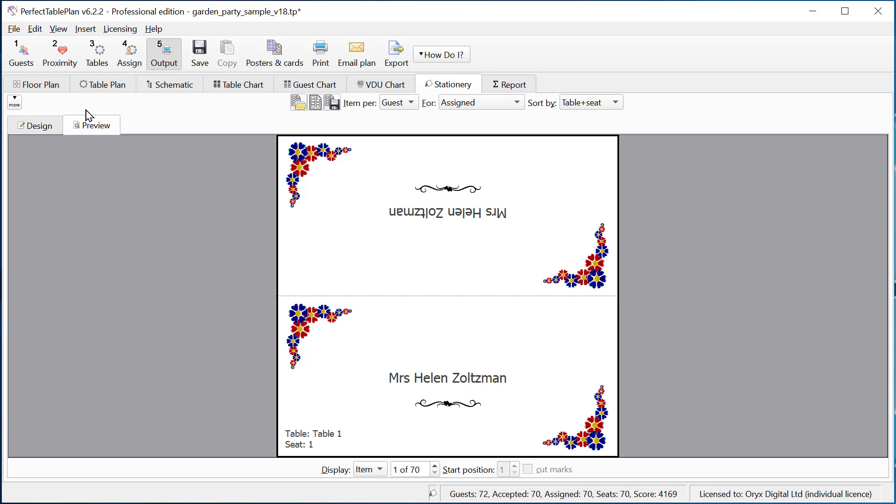
Discard the current stationery design and leave the template selection without loading a sample.
click(41, 127)
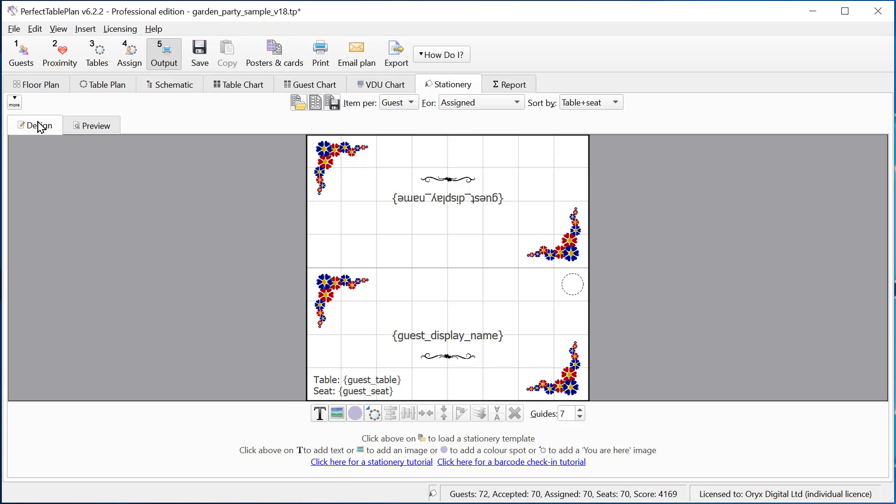
click(298, 103)
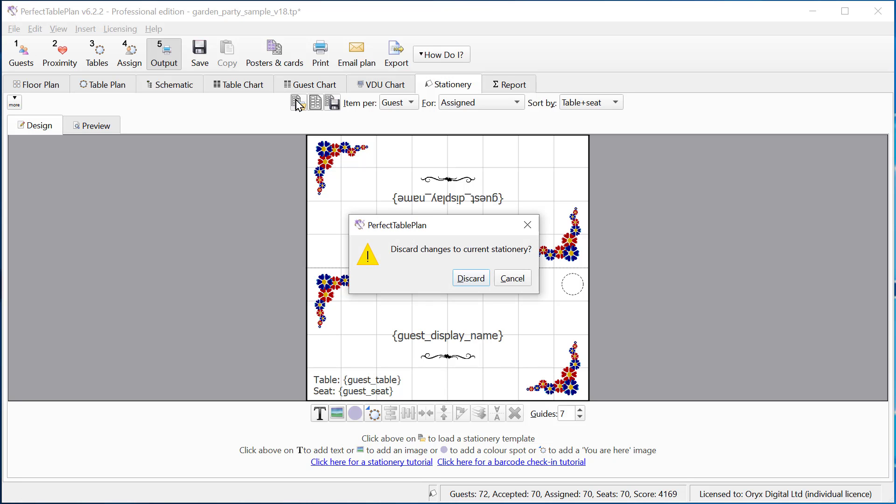
click(470, 279)
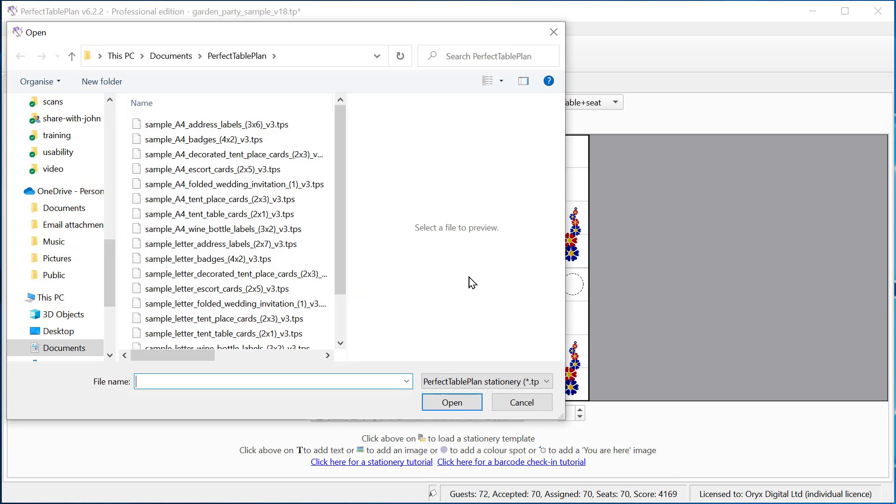
click(528, 407)
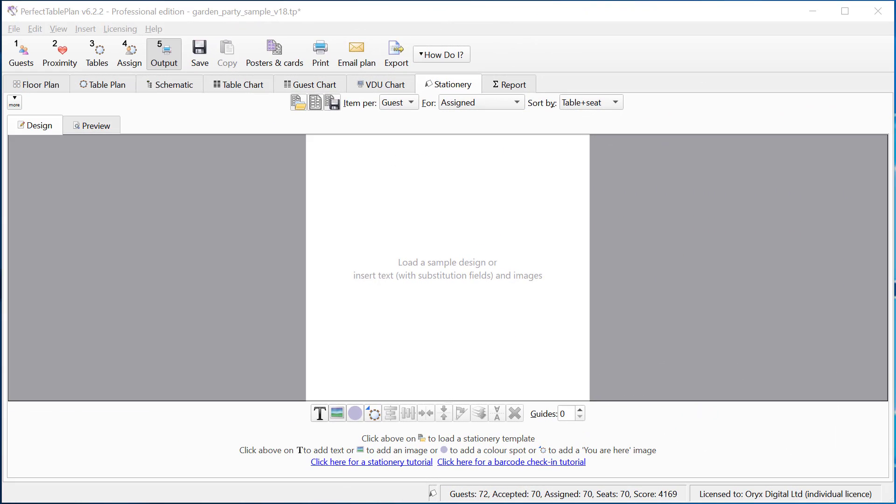
In the stationery layout settings, filter by manufacturer DECADry and select the predefined A4 tent card OCB3713 Place cards.
click(316, 102)
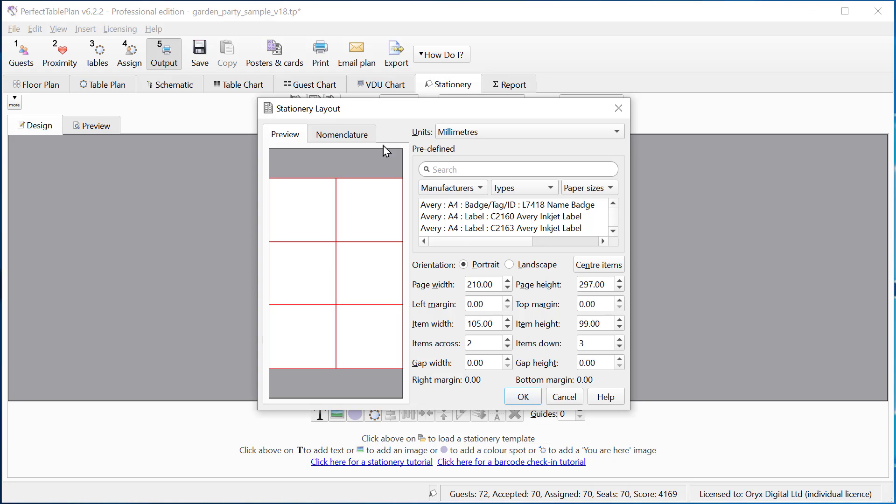
click(459, 189)
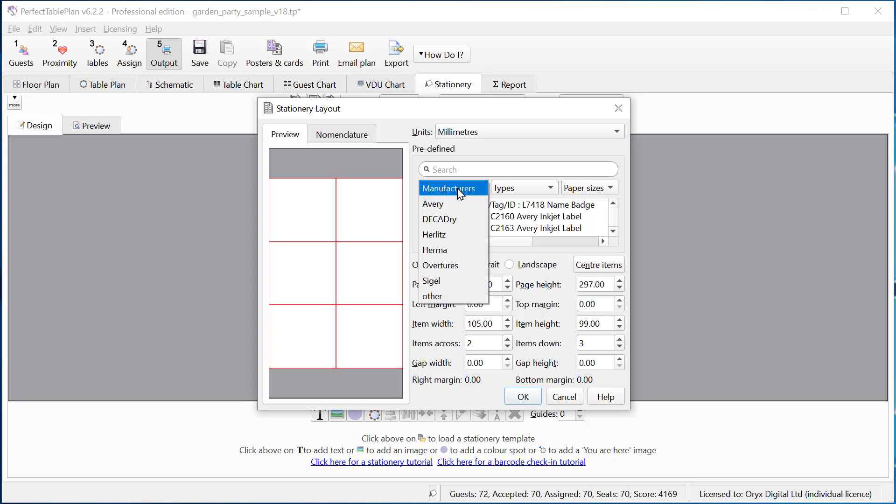
click(448, 220)
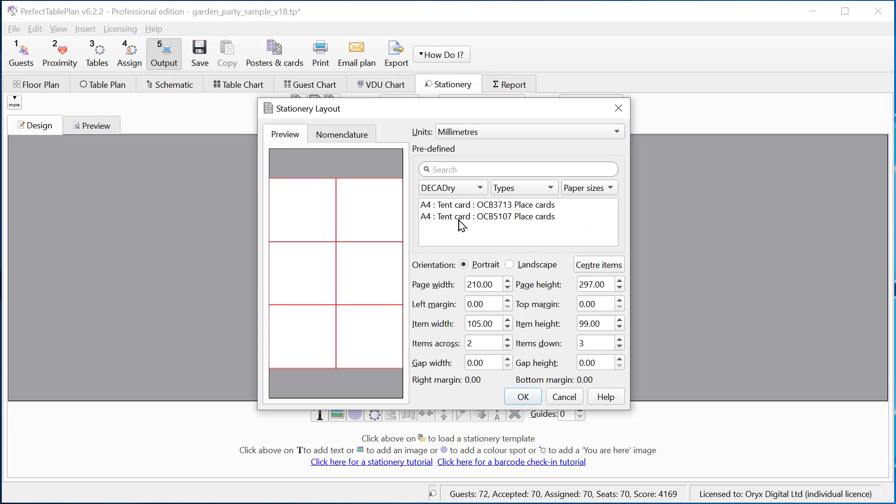
click(508, 206)
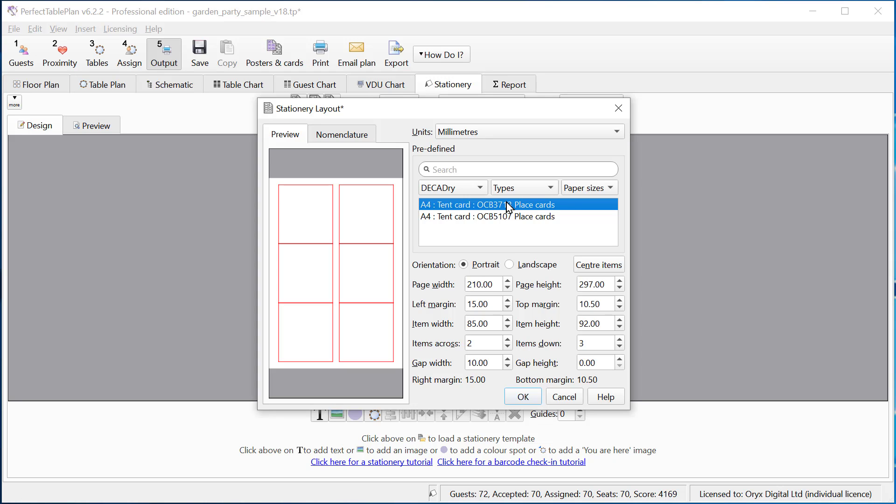
Check the unit choices and the nomenclature diagram, and accept the stationery layout.
click(534, 138)
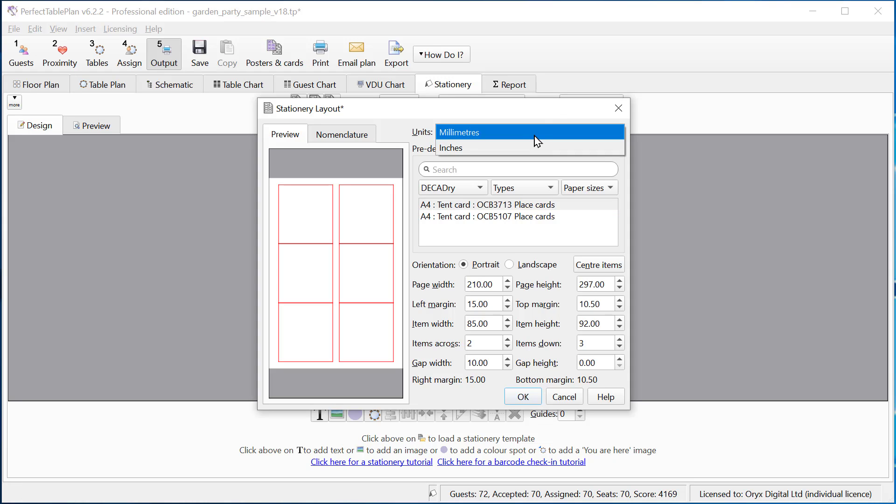
click(551, 111)
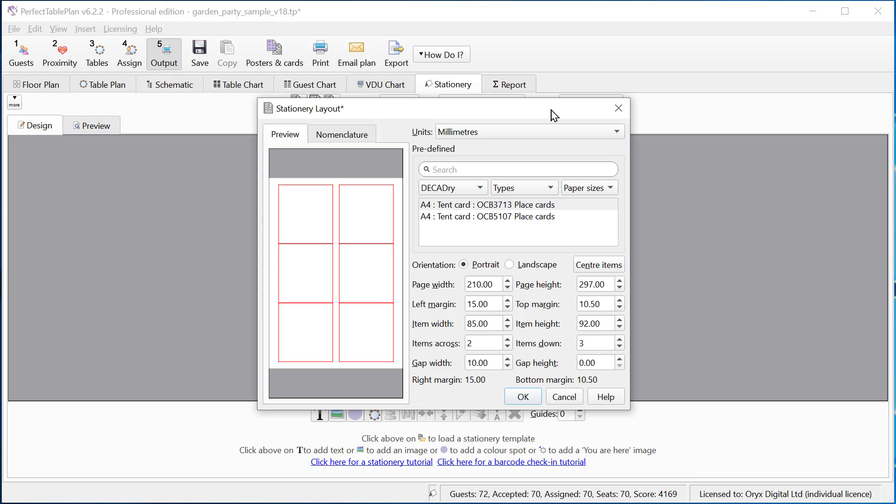
click(348, 140)
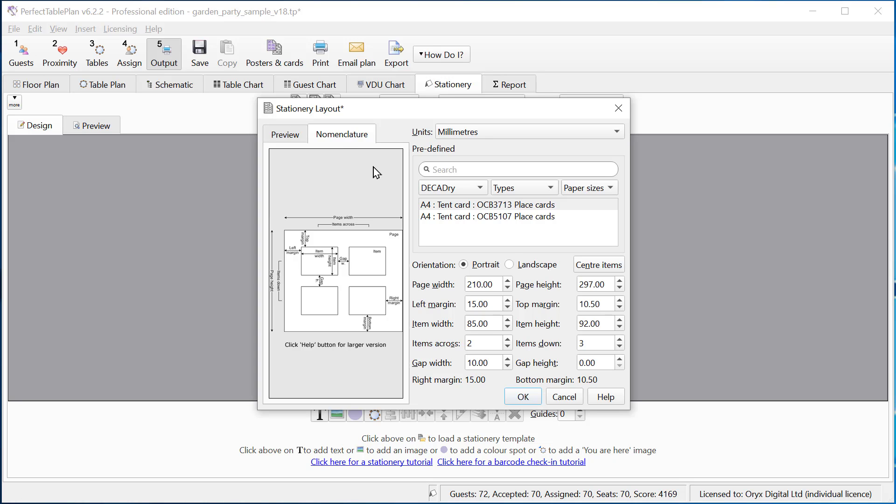
click(524, 397)
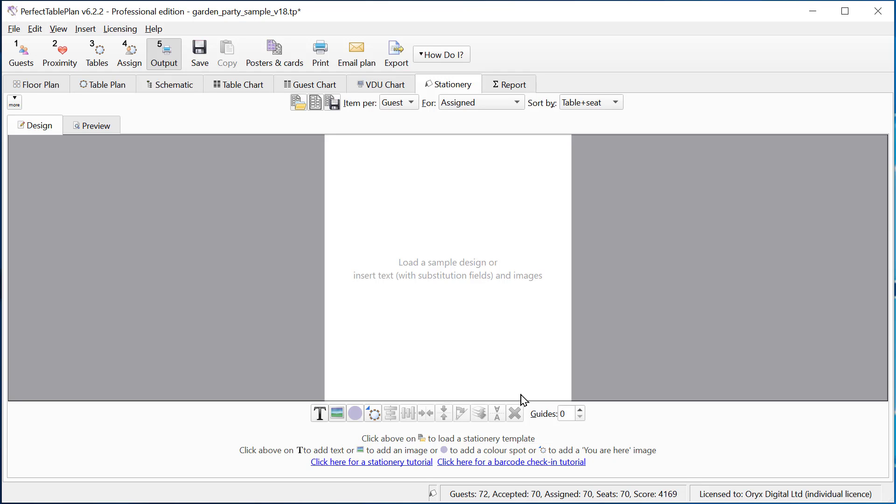
Add a text item across the card's width in its lower part, containing the {guest_display_name} substitution field.
click(320, 416)
click(438, 353)
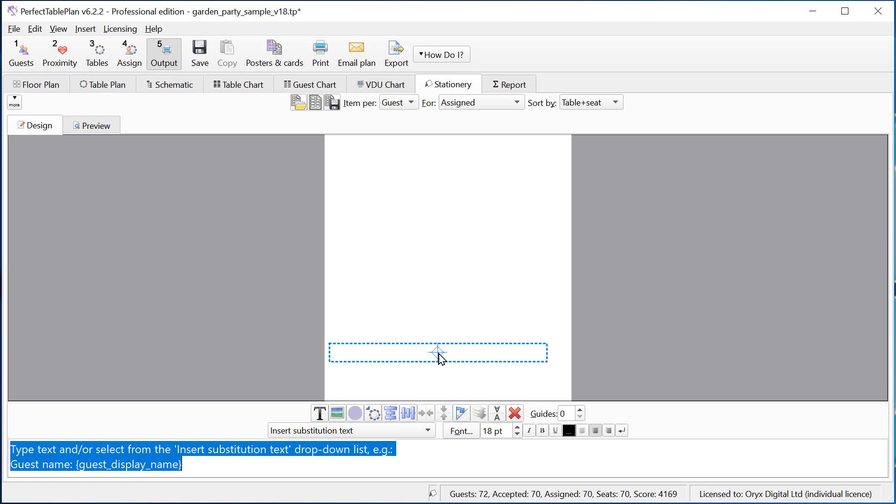
click(391, 415)
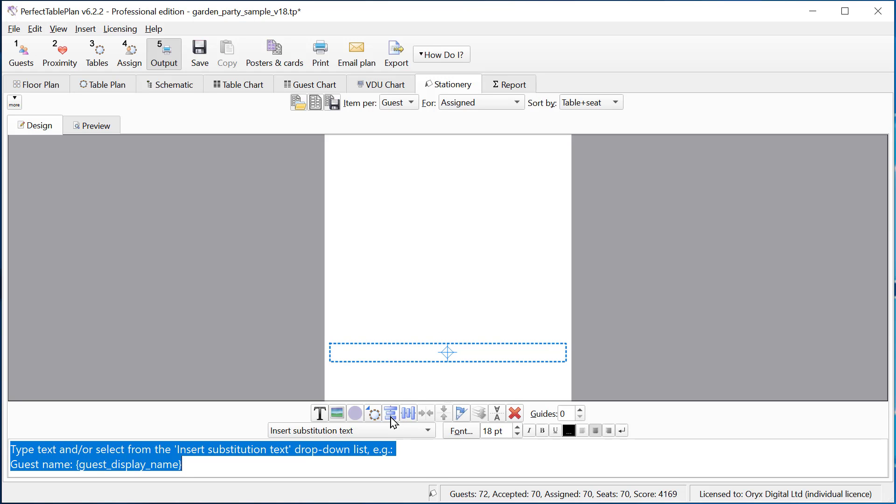
click(389, 433)
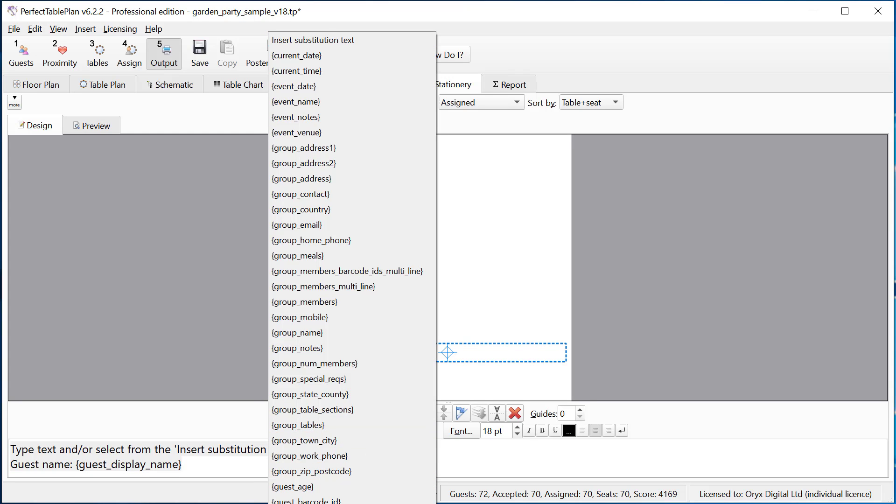
click(308, 503)
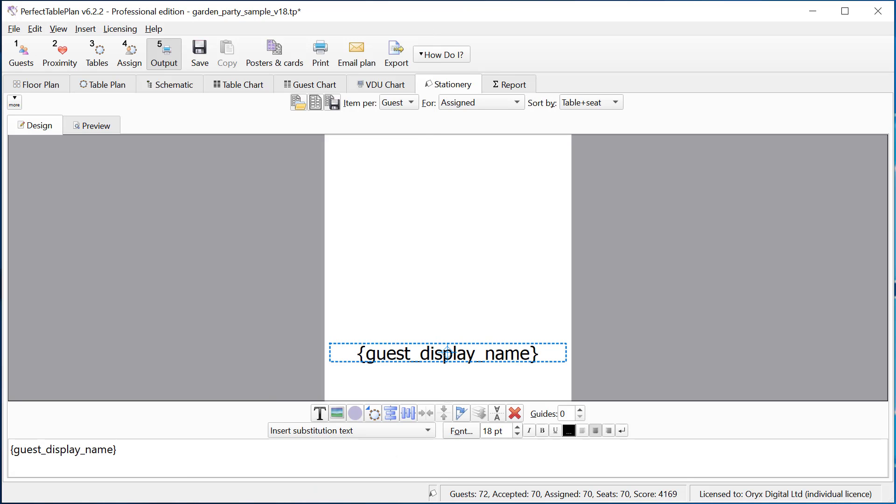
Add a left-aligned text item below the guest name, reading "Table: " followed by the {guest_table} substitution field.
click(320, 413)
click(340, 387)
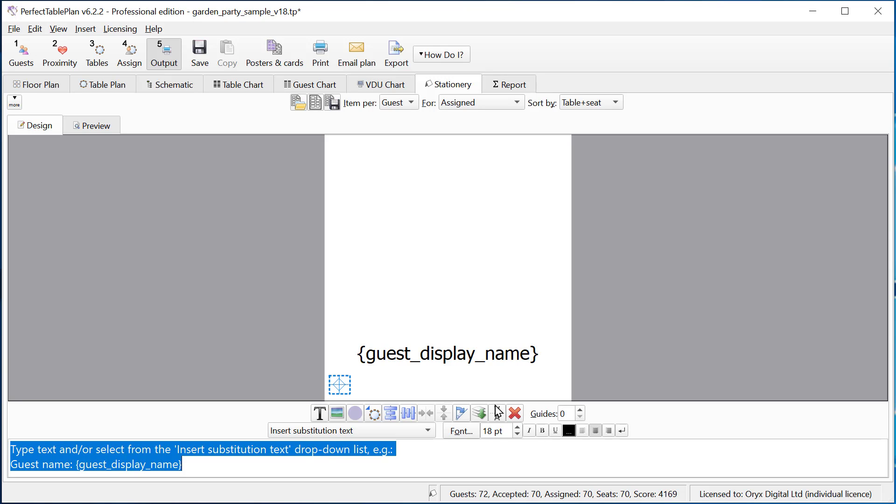
click(582, 430)
text(Table:)
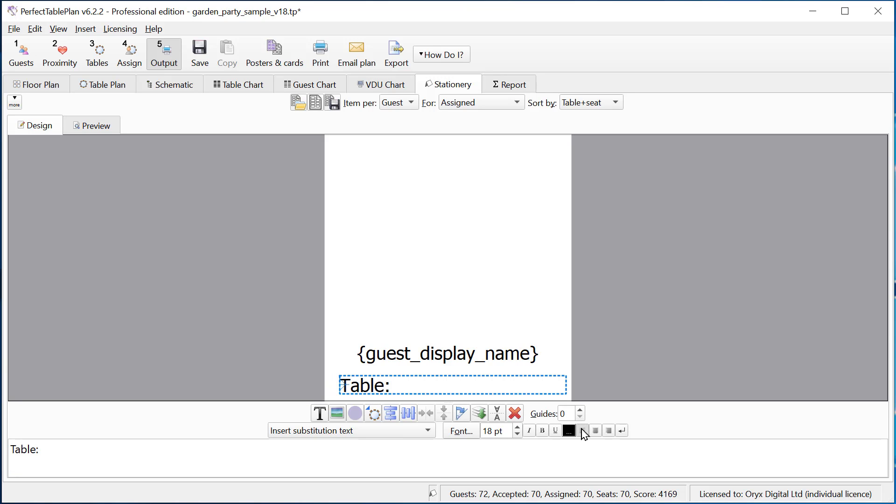
click(424, 432)
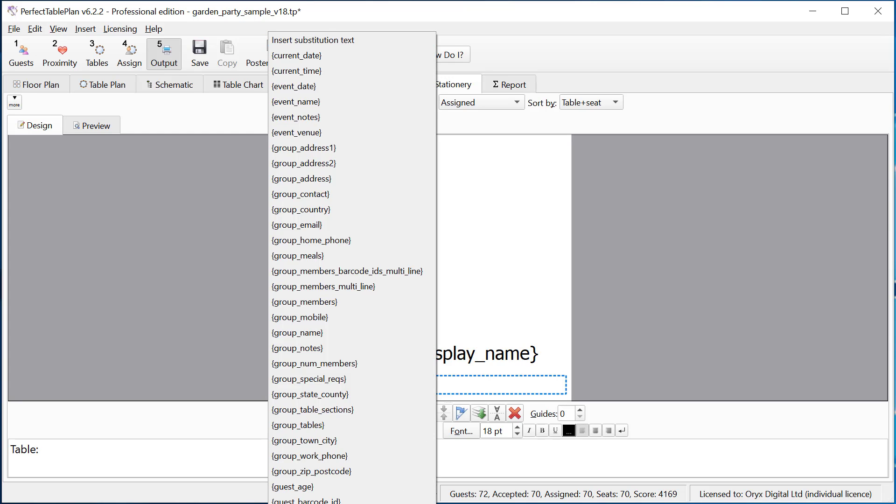
click(373, 503)
Add a second line to the table text item, reading "Seat: " followed by the {guest_seat} substitution field.
key(Return)
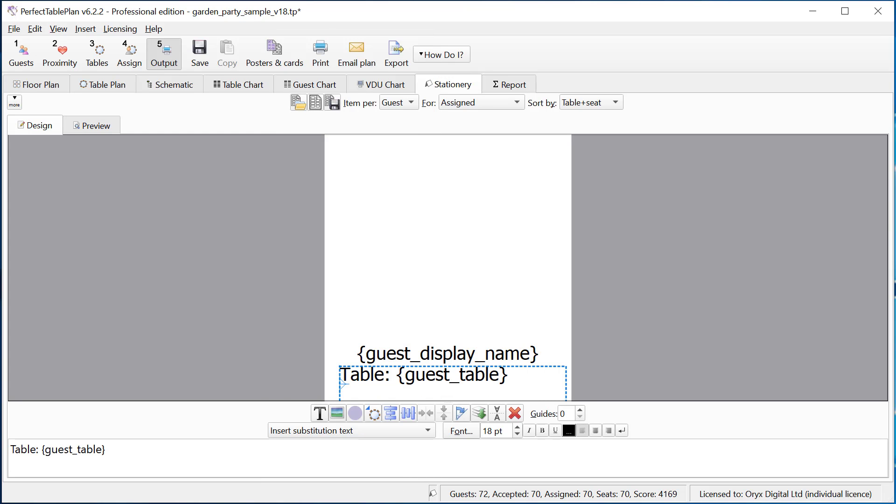
text(Seat:)
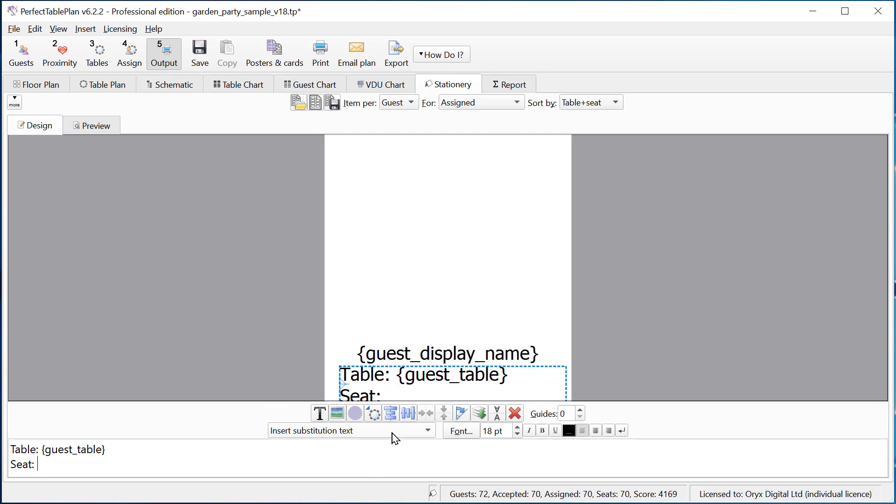
click(392, 434)
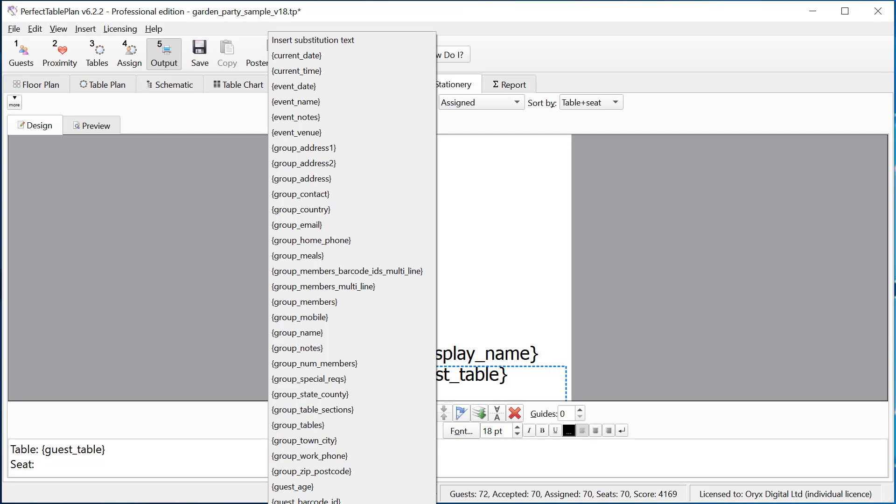
click(352, 503)
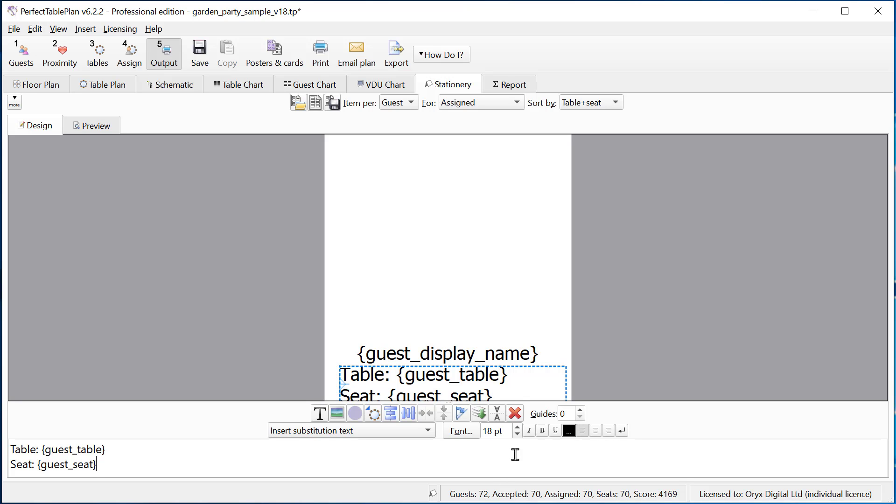
Set the table and seat text to 12 pt and shift it slightly towards the card's left edge.
click(519, 434)
click(517, 434)
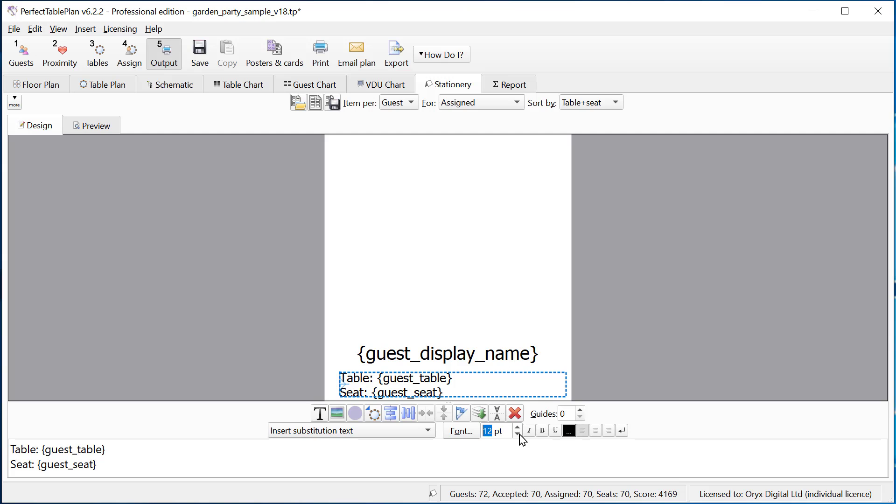
click(459, 432)
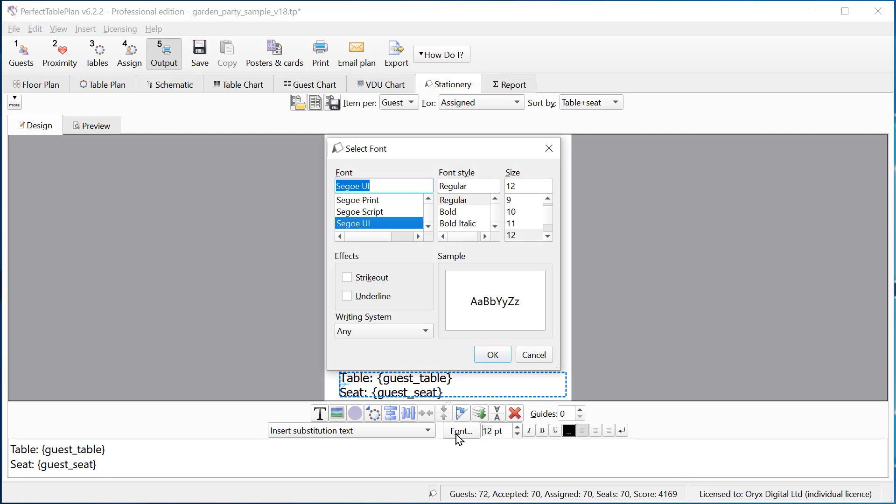
click(536, 360)
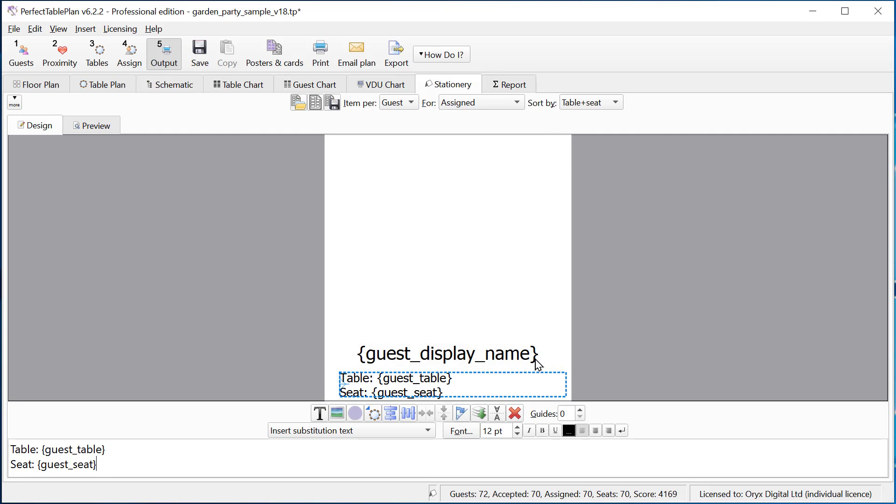
drag(424, 381, 417, 393)
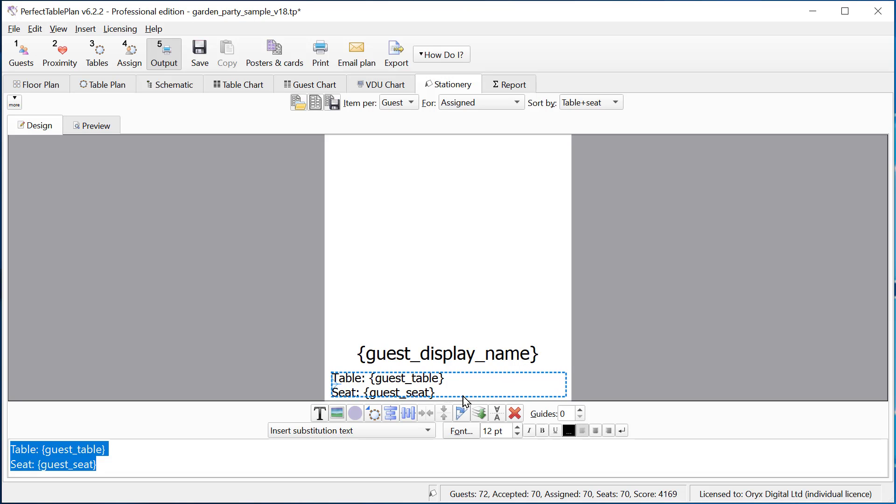
Set the guides to 7, move the guest name text up and snap it to the nearest guides horizontally and vertically.
double_click(565, 414)
text(7)
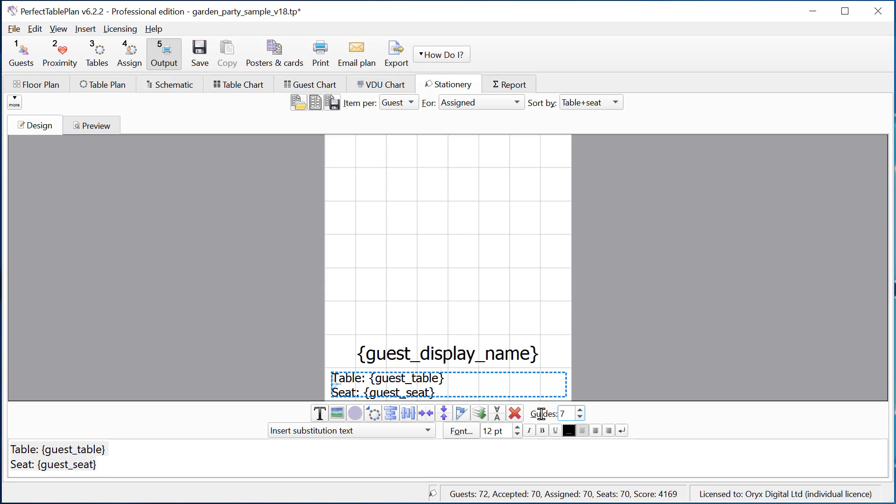
drag(449, 357, 449, 337)
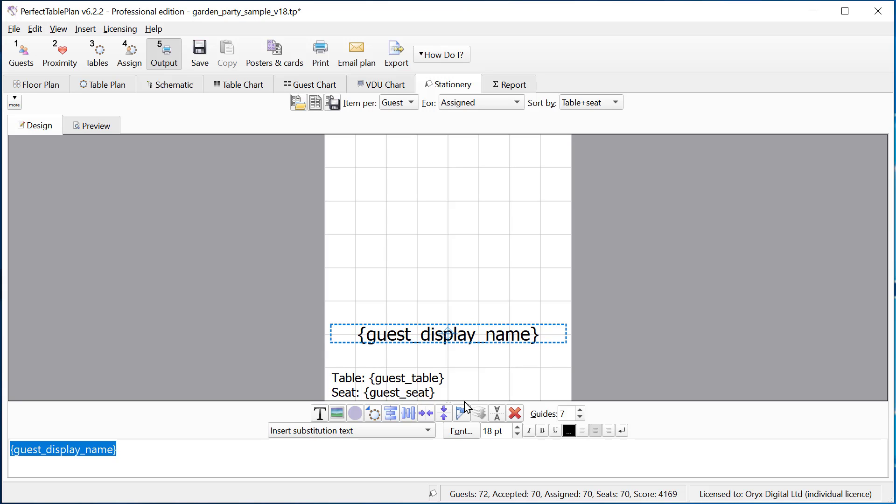
click(425, 414)
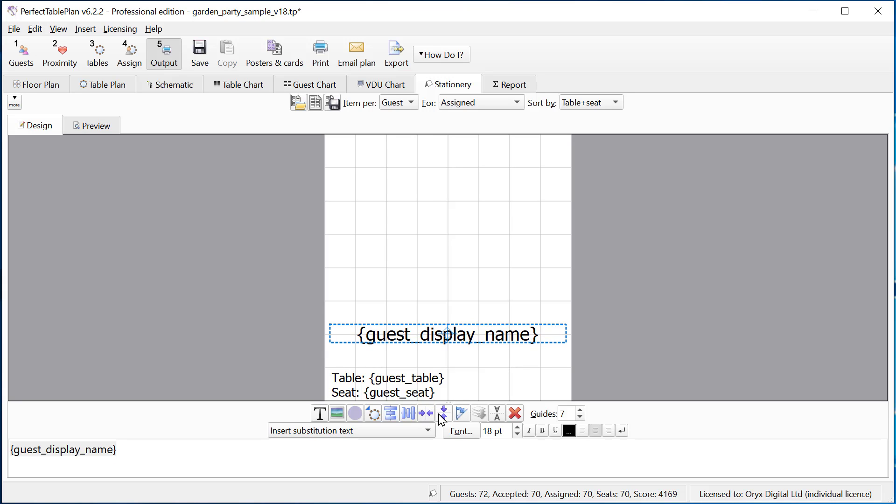
click(440, 415)
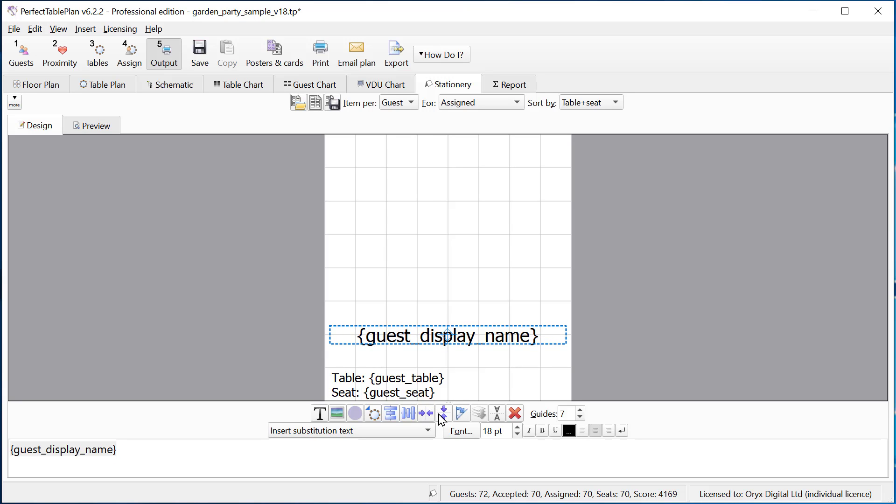
Add the corner1.png decoration image above the start of the guest name and snap it to the guides at the card's left edge.
click(337, 413)
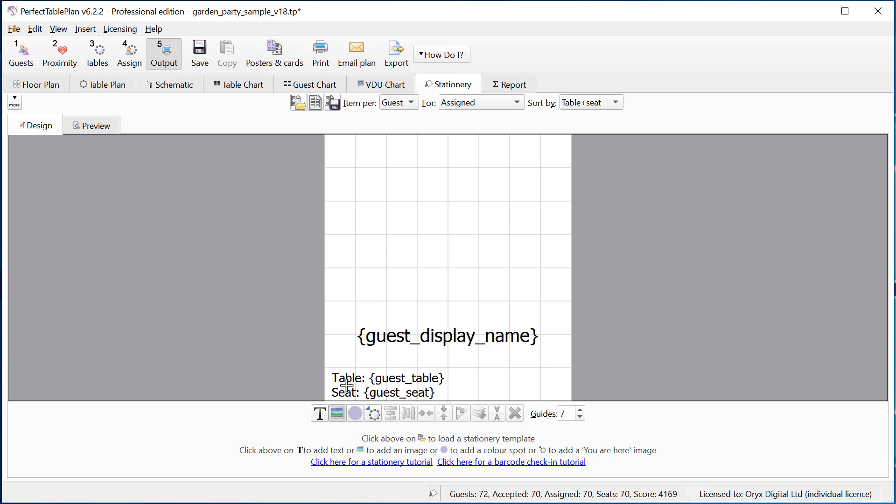
click(347, 305)
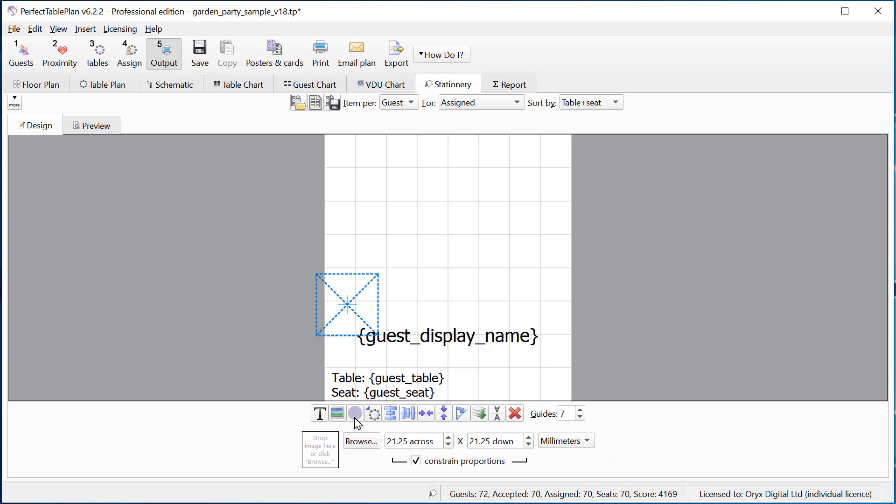
click(358, 443)
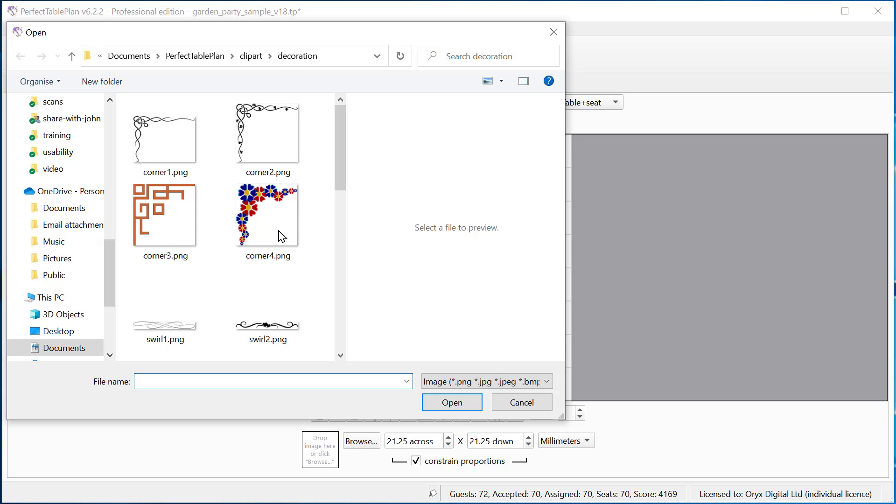
double_click(169, 143)
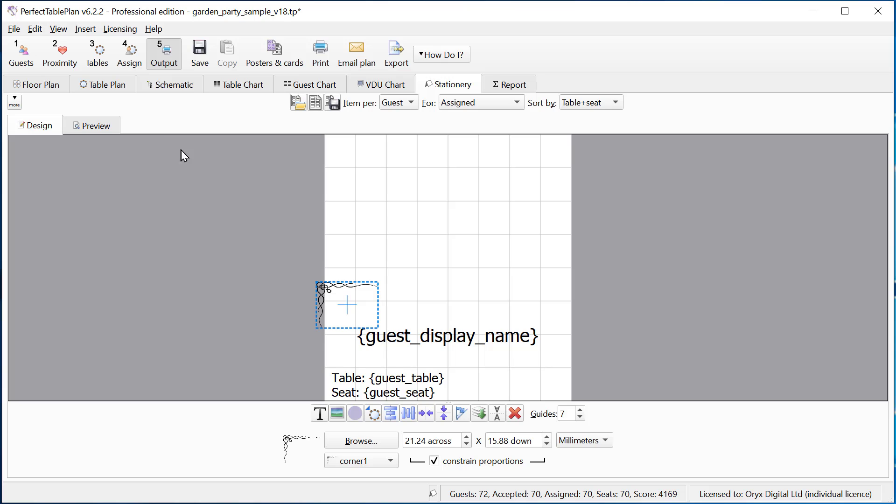
drag(350, 303, 365, 291)
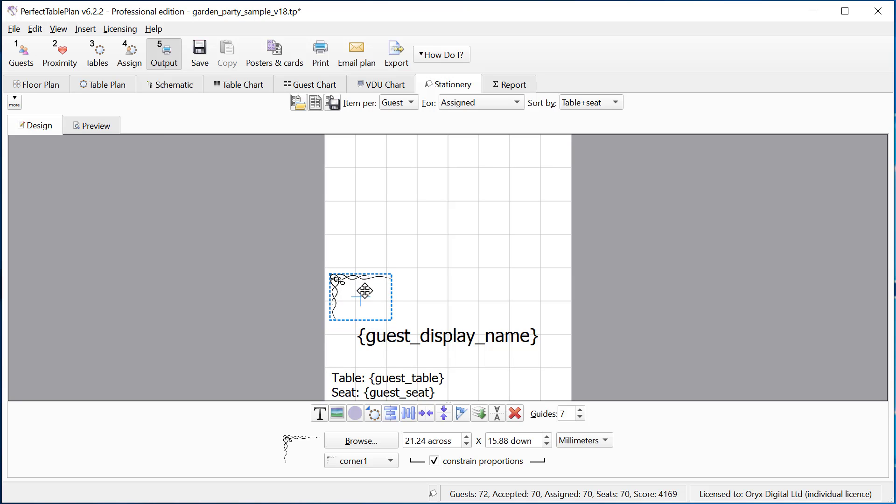
click(426, 414)
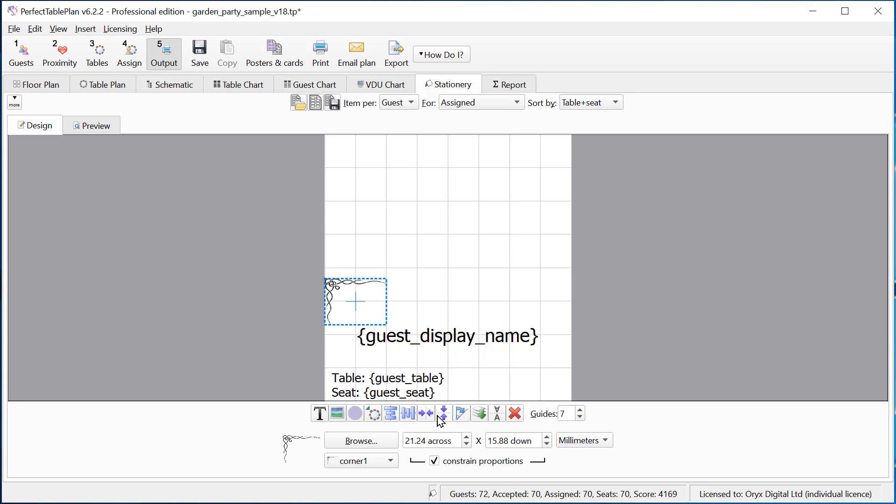
Add a second corner1 image at the card's lower-right corner, rotate it 180 degrees and snap it to the guides.
click(335, 414)
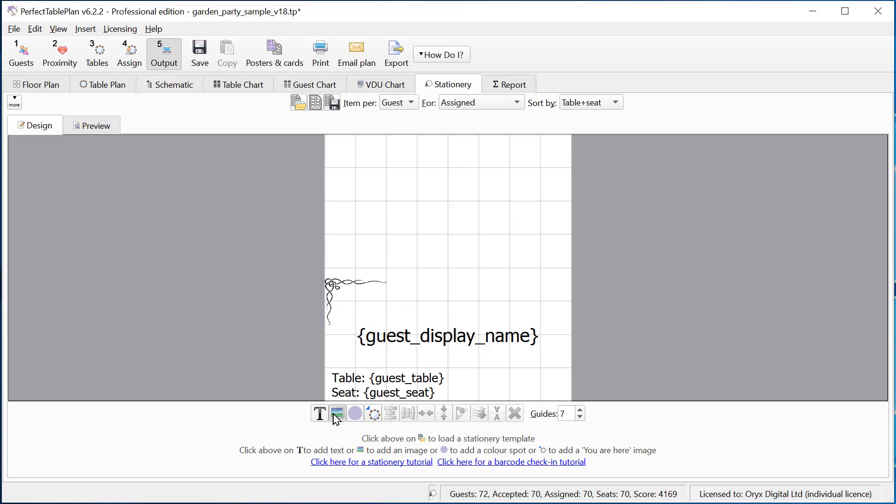
click(543, 377)
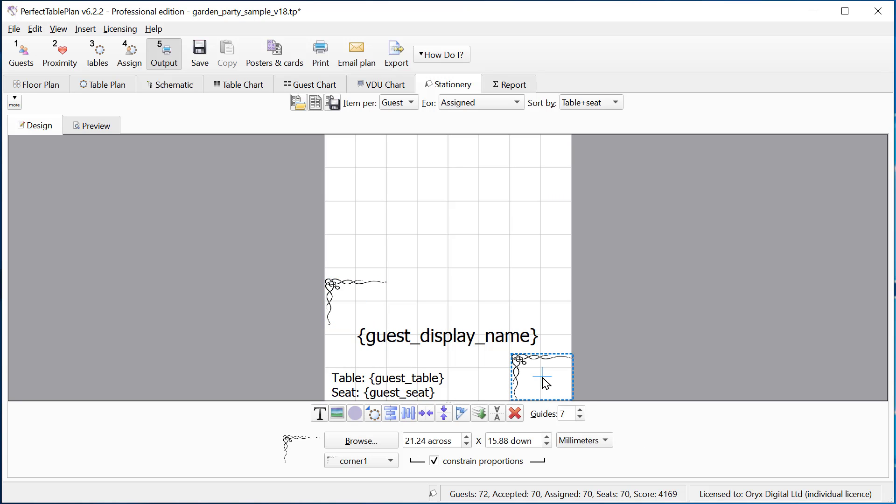
click(462, 414)
click(462, 415)
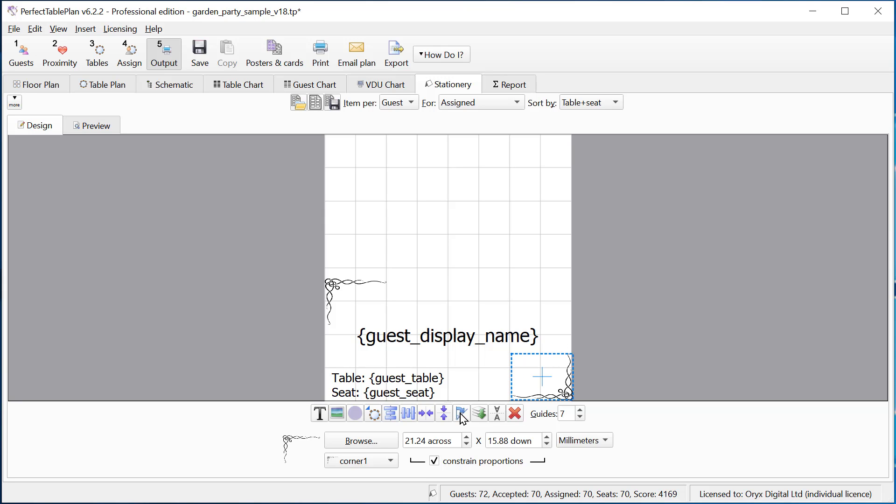
drag(543, 378, 538, 368)
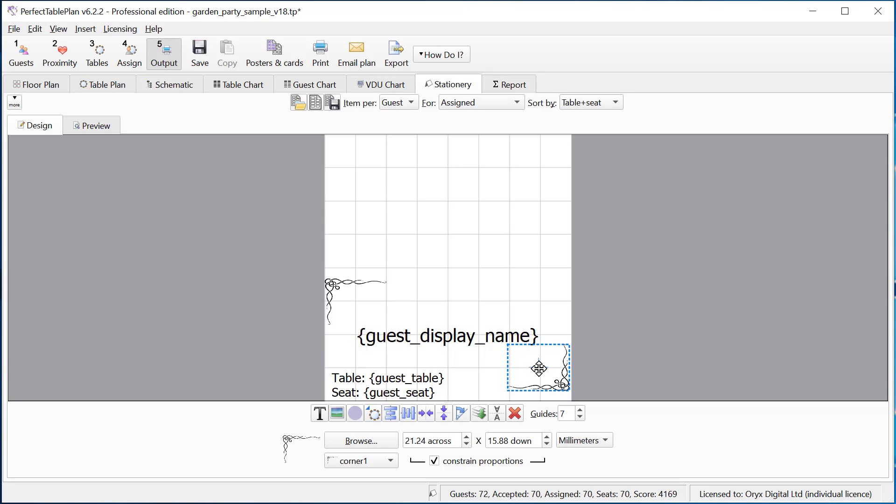
click(430, 415)
click(439, 415)
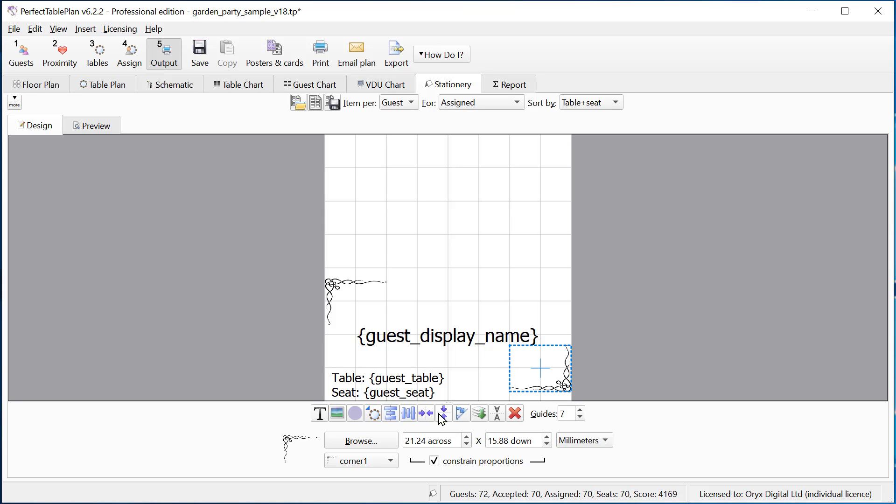
Preview the place cards with their corner decorations, and return to the design.
click(351, 282)
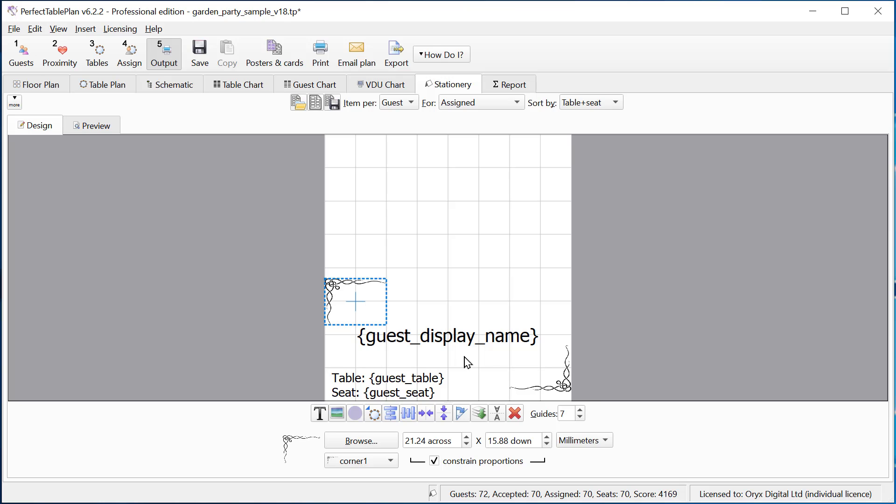
click(85, 130)
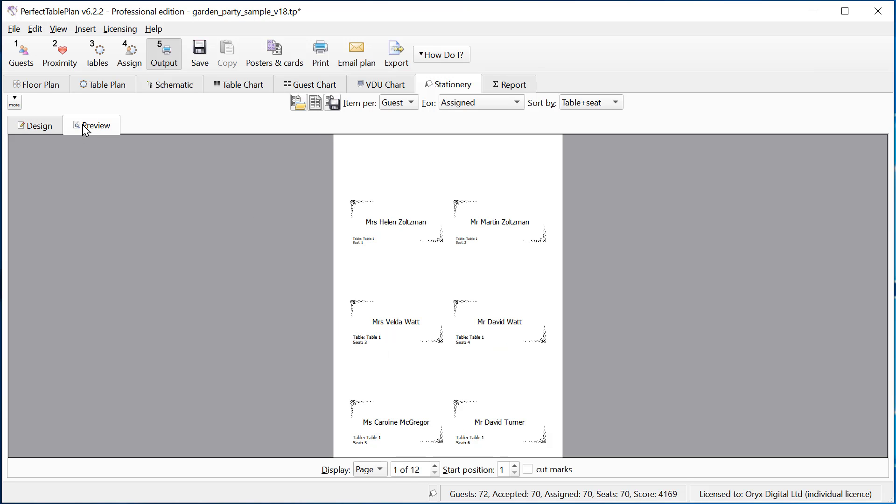
click(45, 130)
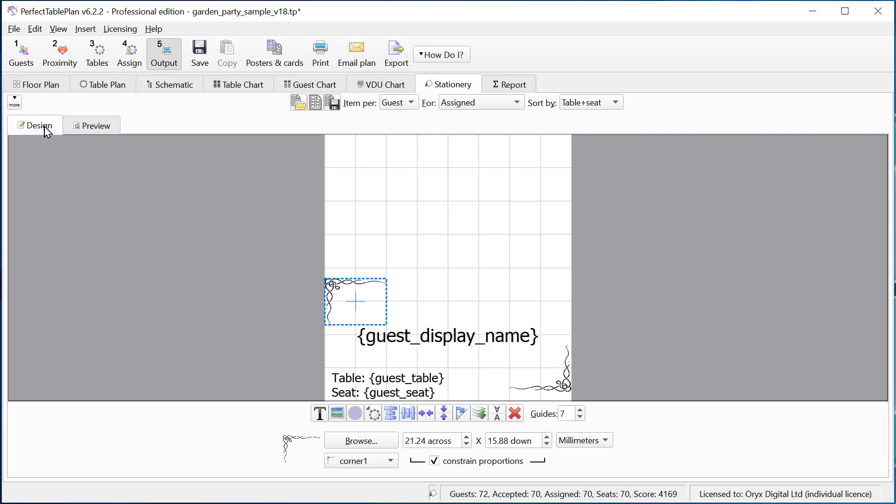
Add a centred text item in the middle of the card's upper half, containing the {guest_display_name} substitution field.
click(322, 415)
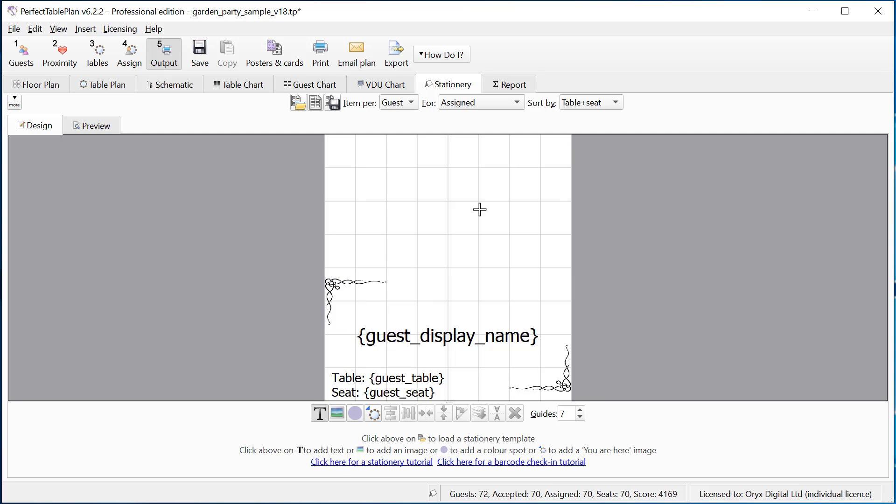
click(447, 208)
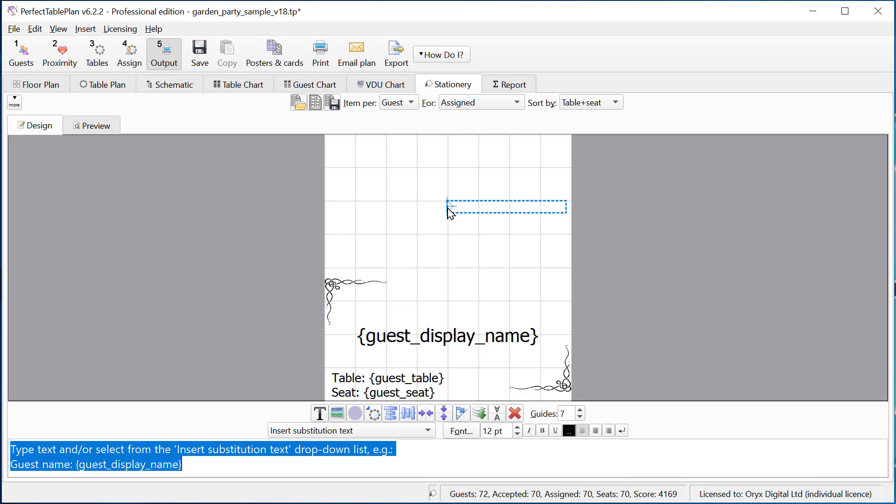
click(595, 431)
click(390, 434)
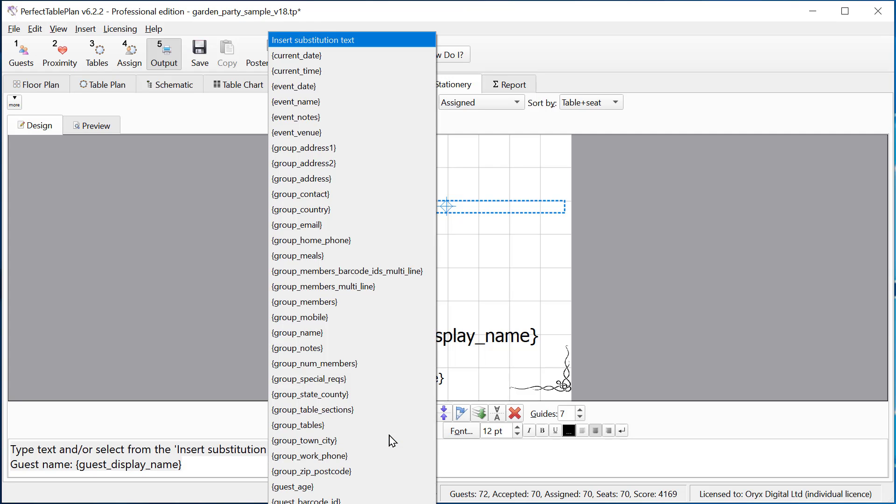
click(388, 499)
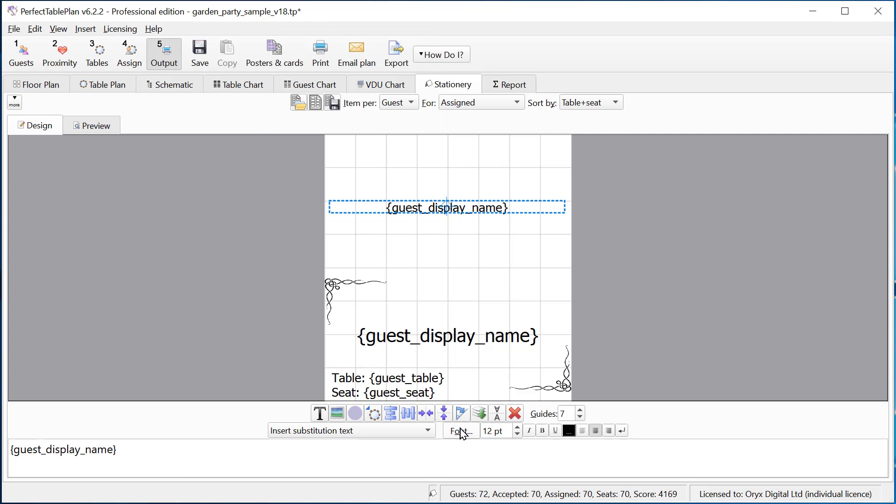
Rotate the upper guest name text 180 degrees for the card's back, and preview the place cards.
click(461, 414)
click(462, 414)
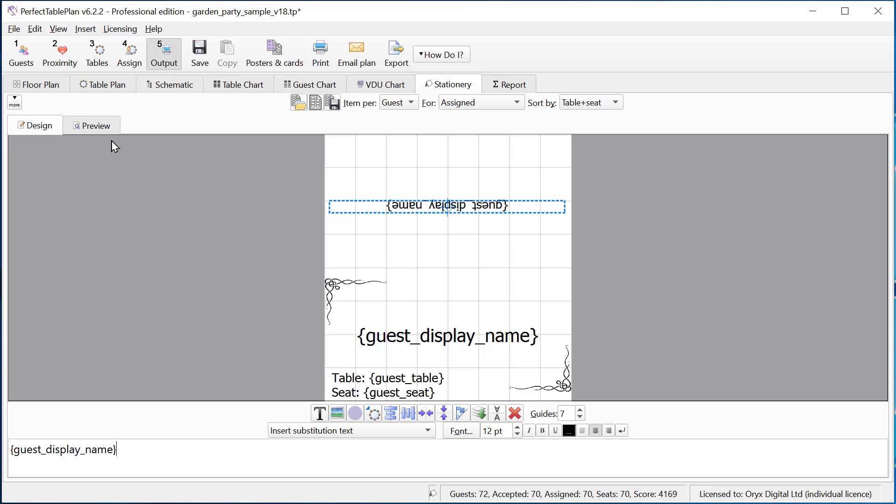
click(104, 127)
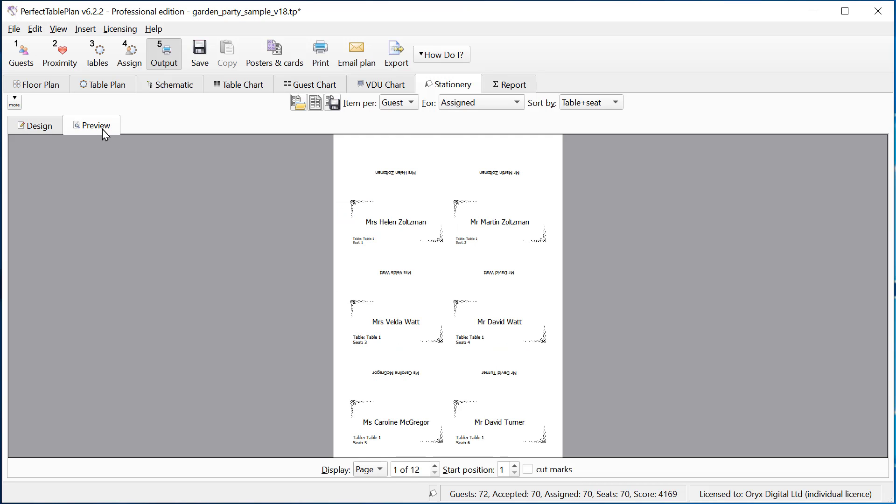
Replace the small upside-down name on the card's back with an inverted copy of the front's 18 pt guest name.
click(38, 133)
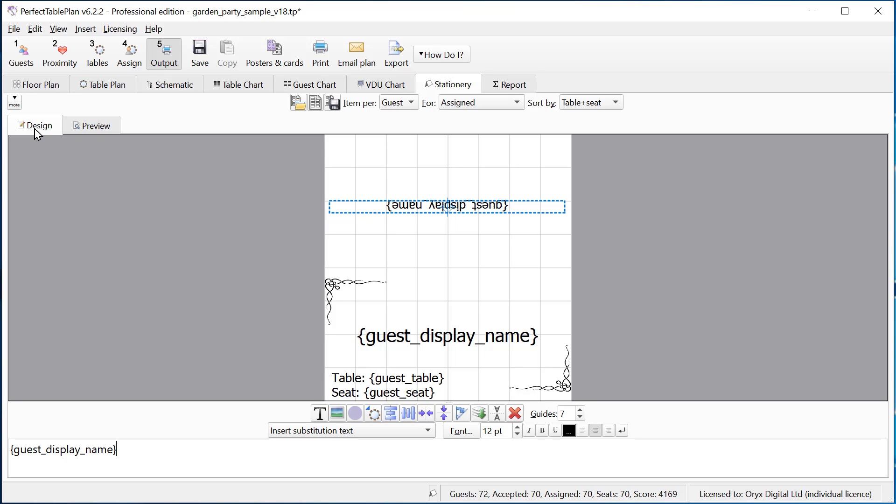
click(515, 415)
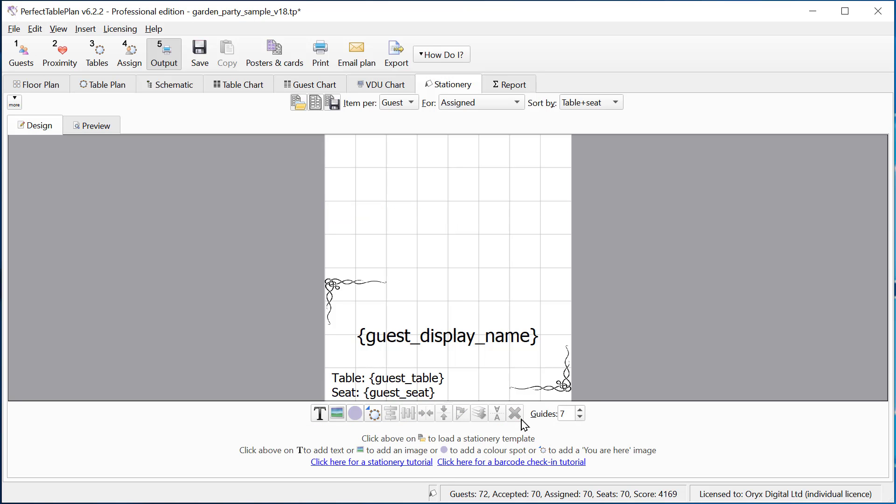
click(488, 341)
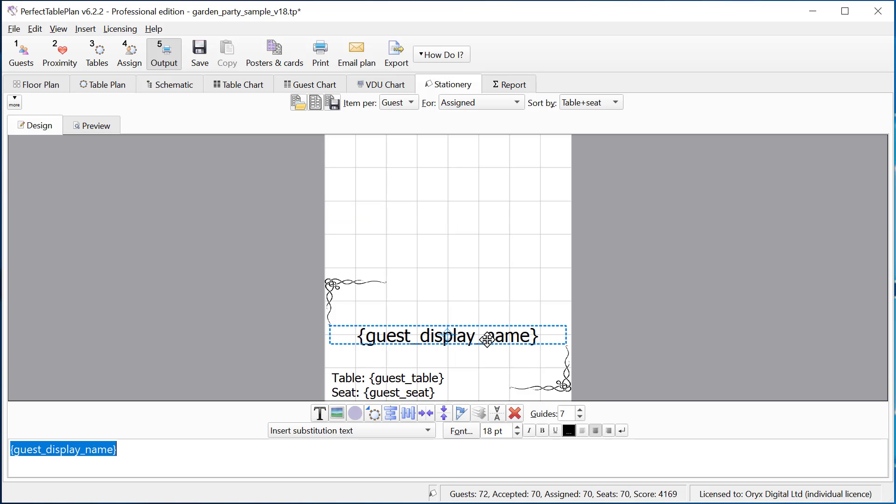
click(497, 414)
Make inverted copies of both front corner decorations on the card's back half.
click(348, 290)
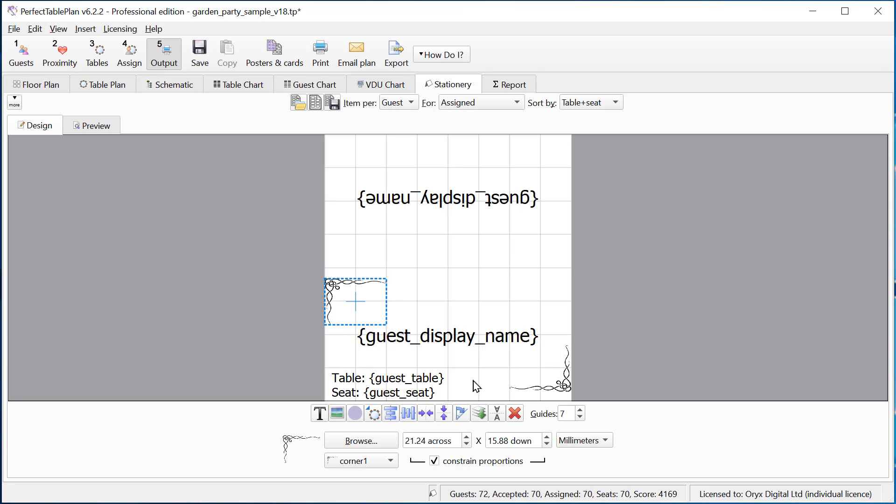
click(496, 413)
click(552, 392)
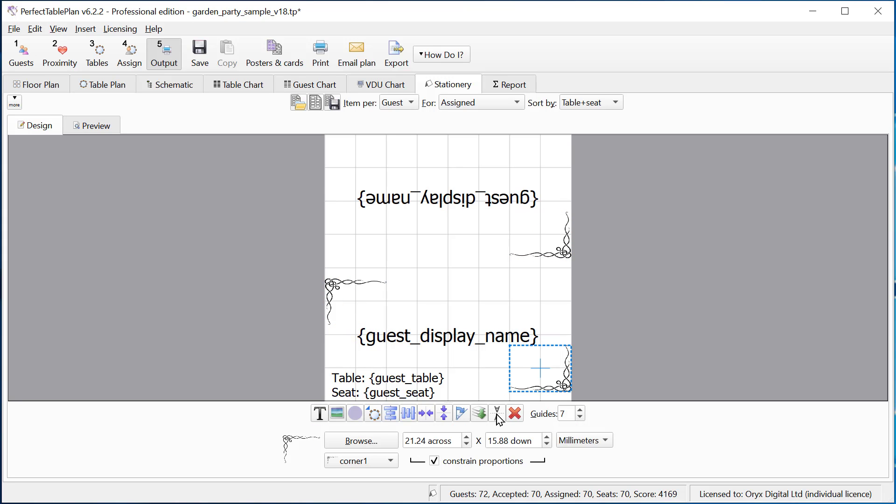
click(498, 415)
click(411, 383)
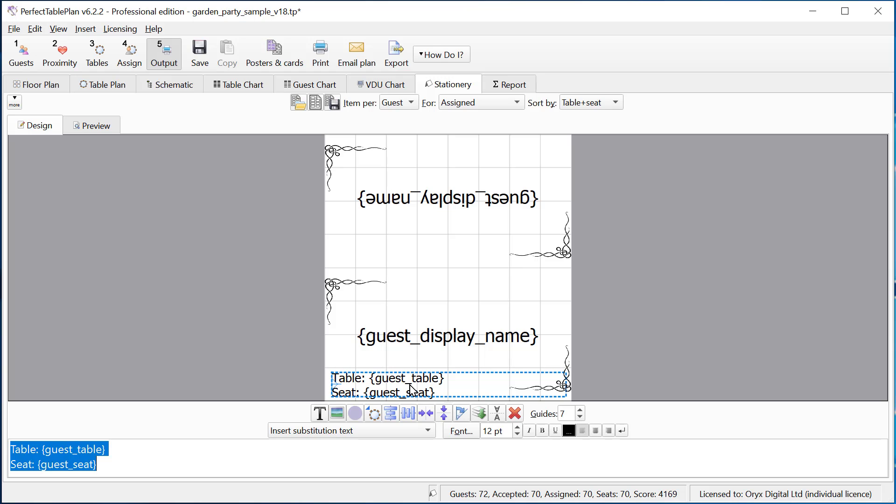
Add a colour spot about 11 mm across for the Meal field in the upper-right area of the card's front.
click(352, 415)
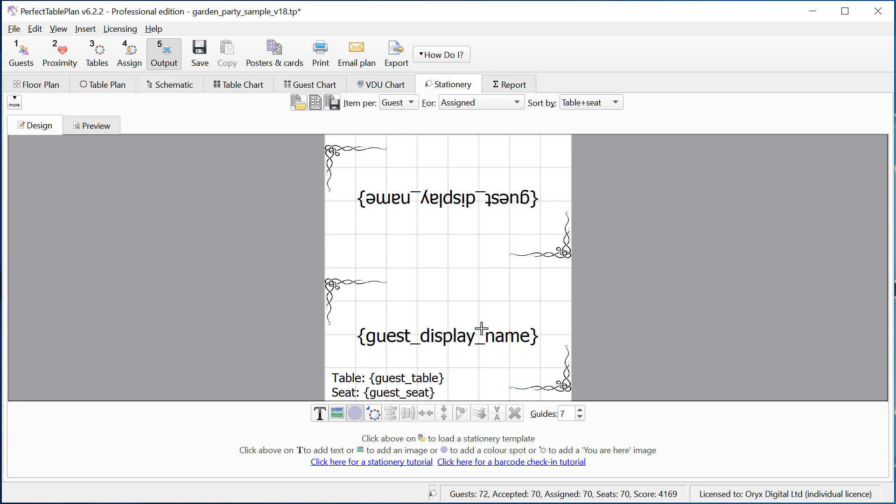
click(542, 294)
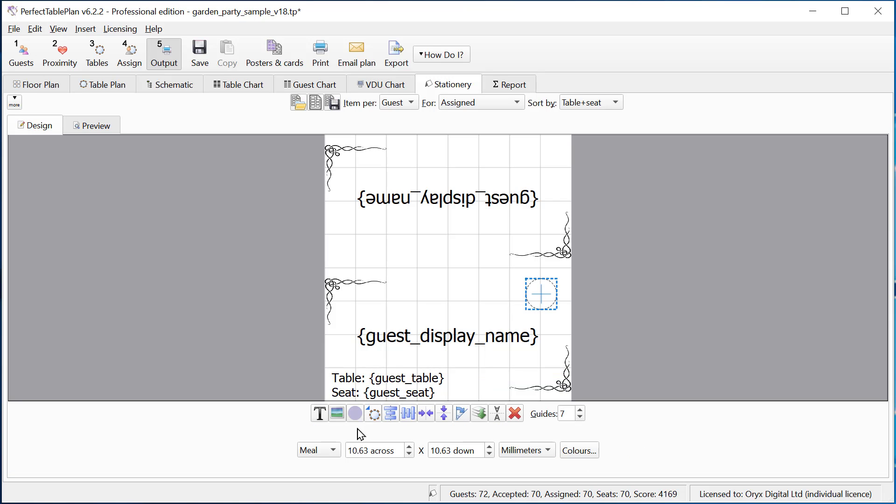
click(329, 458)
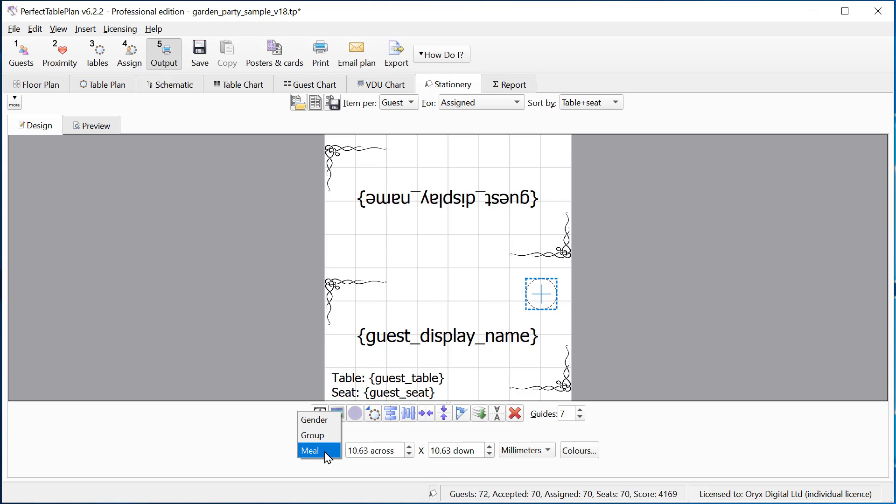
Set the visualization colour of the fish meal to light blue.
click(579, 451)
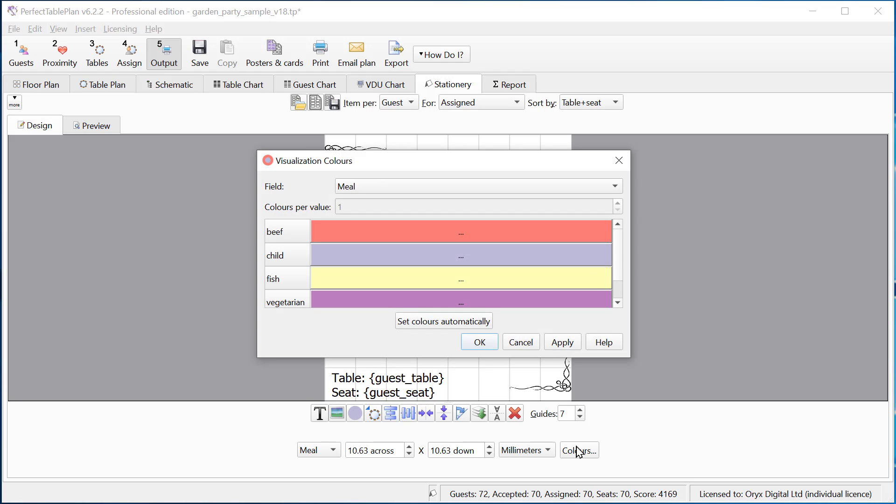
click(542, 285)
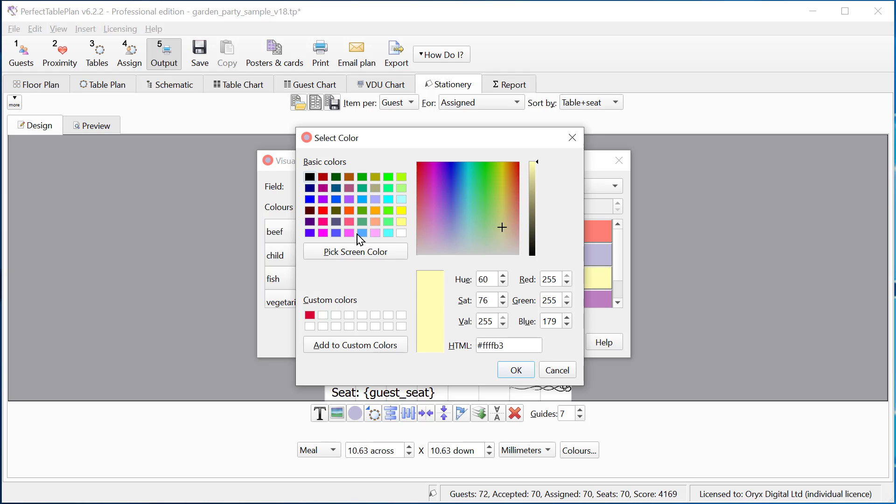
click(360, 233)
click(527, 373)
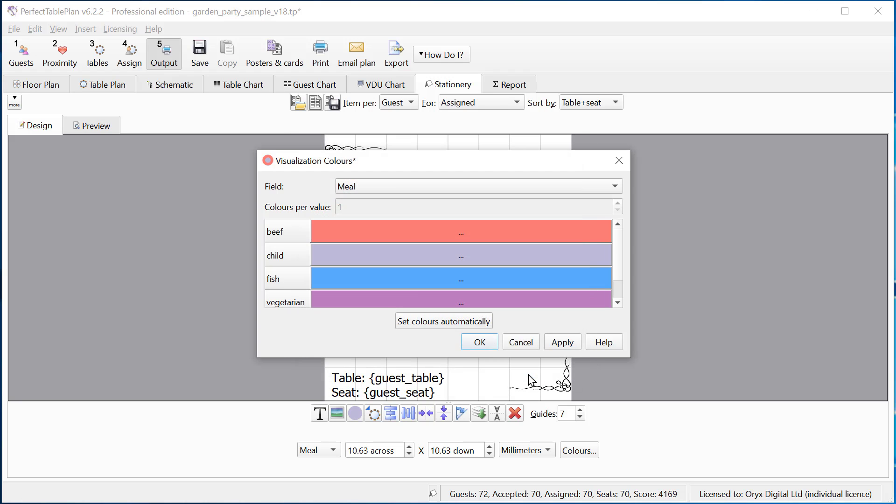
click(480, 342)
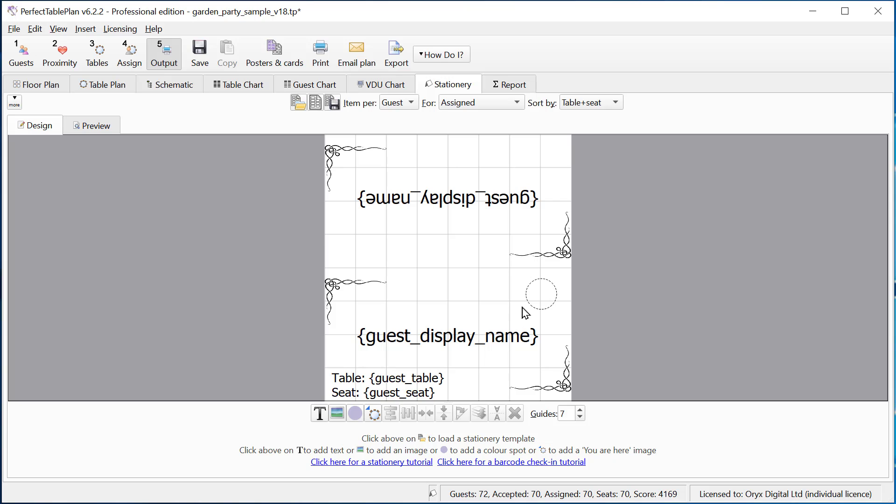
Snap the meal colour spot to the guides, preview the cards, and return to the design.
click(542, 295)
click(442, 413)
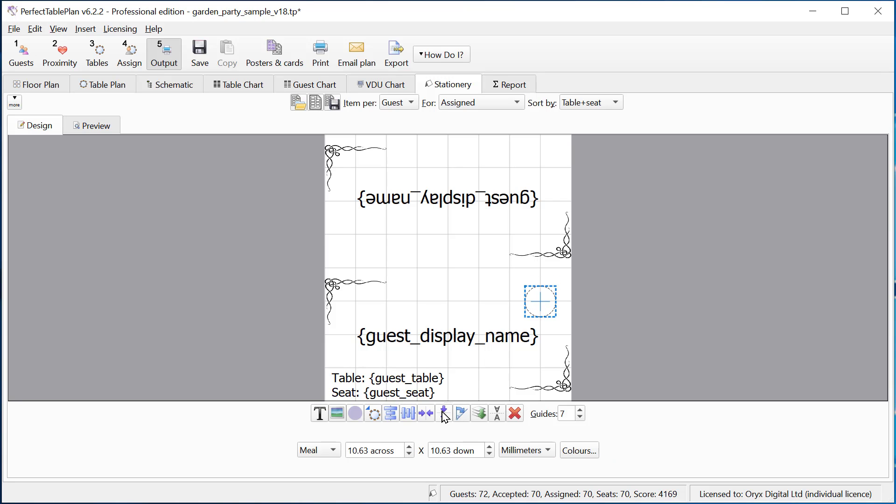
click(82, 126)
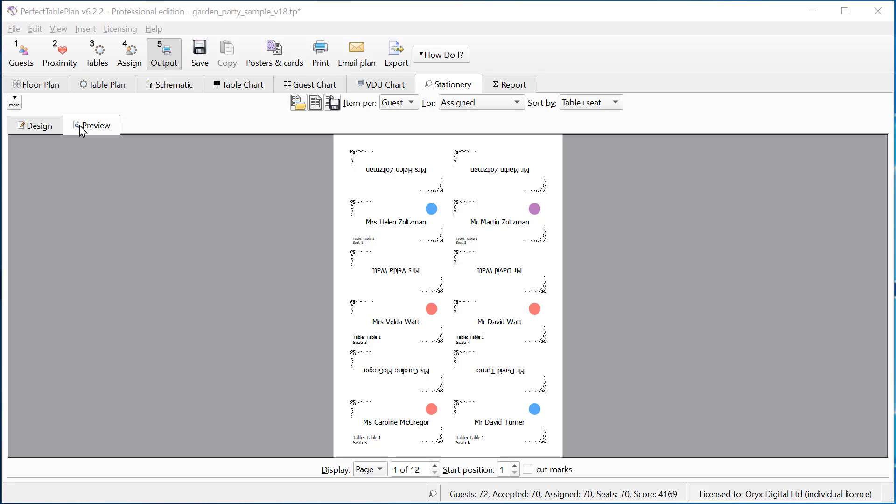
click(36, 129)
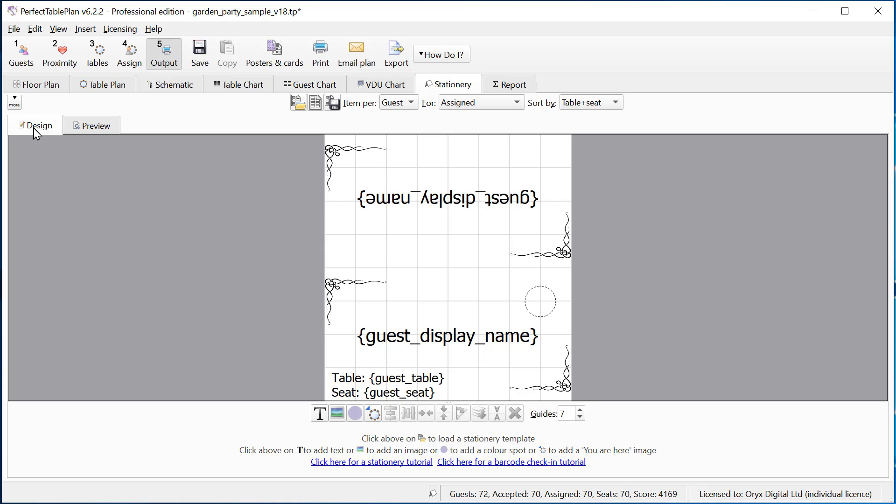
Set the cards' fold to Horizontal, and turn on cut marks in the preview.
click(14, 102)
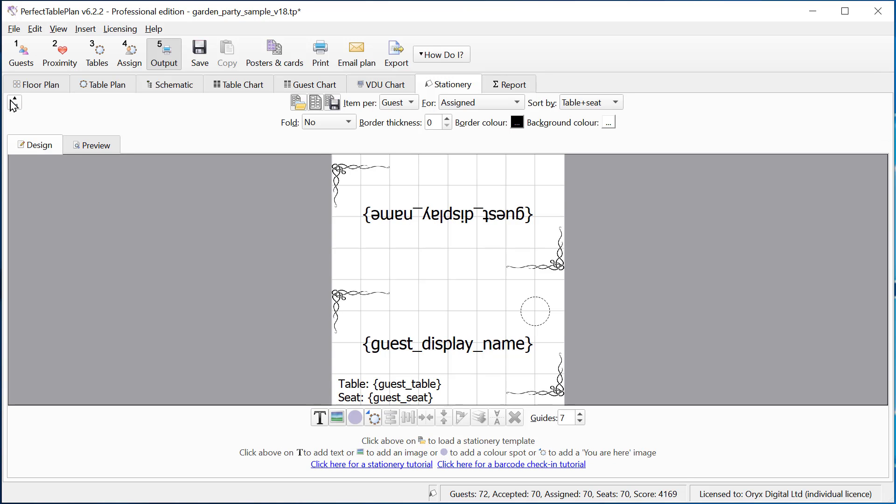
click(310, 124)
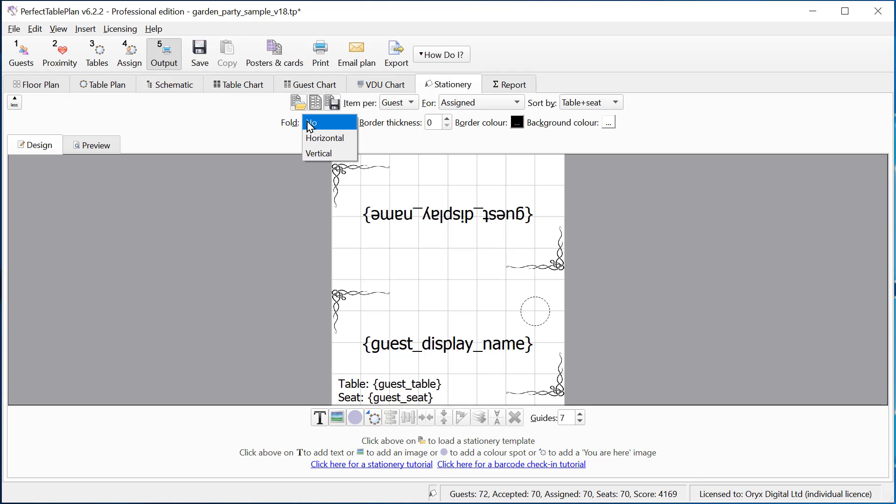
click(314, 138)
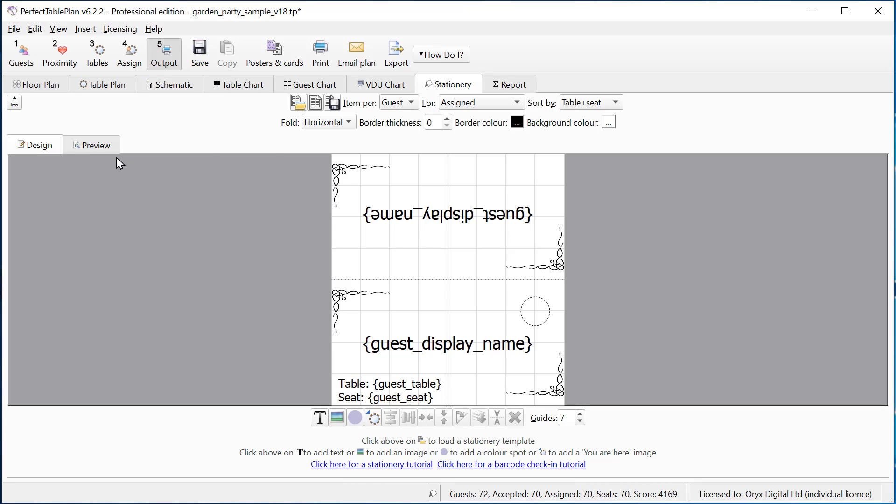
click(99, 146)
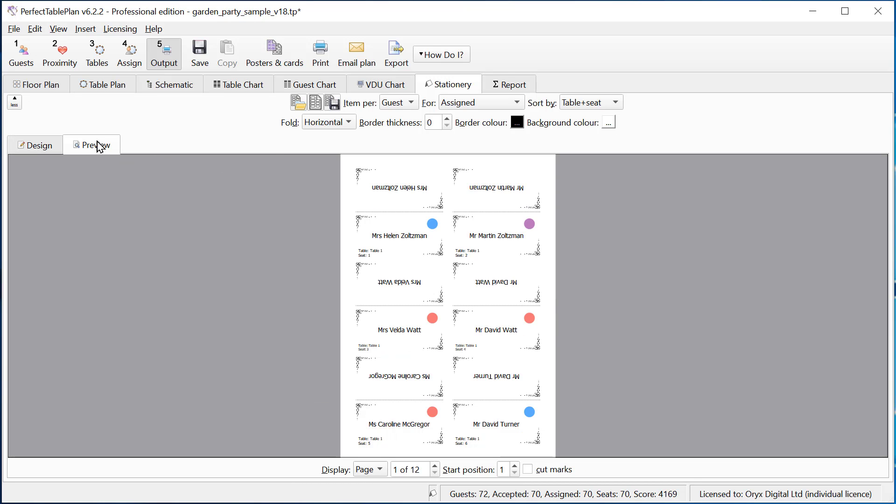
click(529, 471)
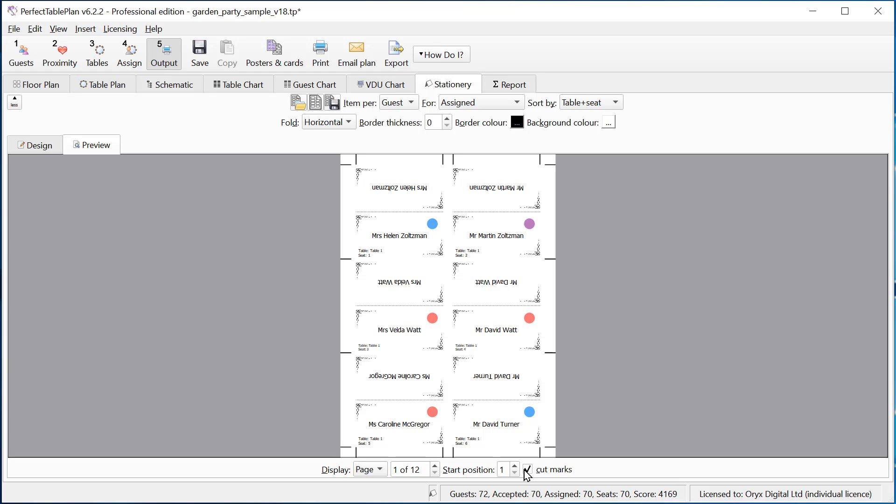
Save the place card design as a stationery template named decadry.
click(333, 104)
text(deca)
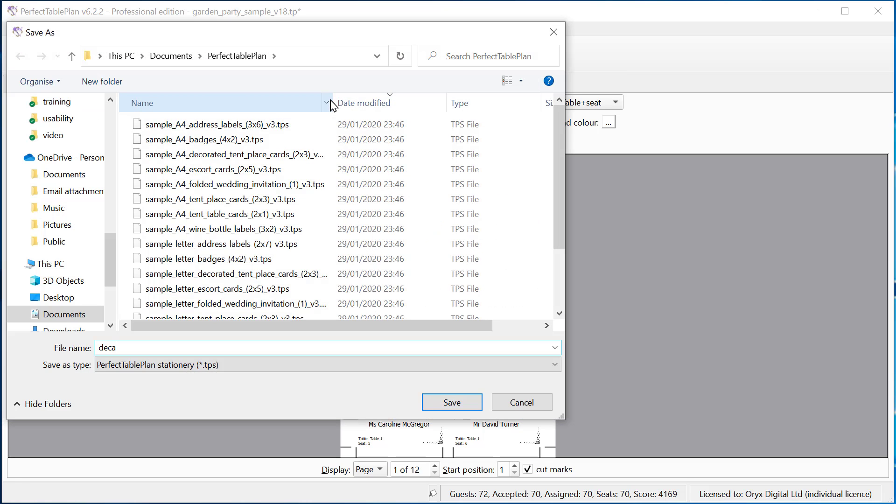
text(dry)
key(Return)
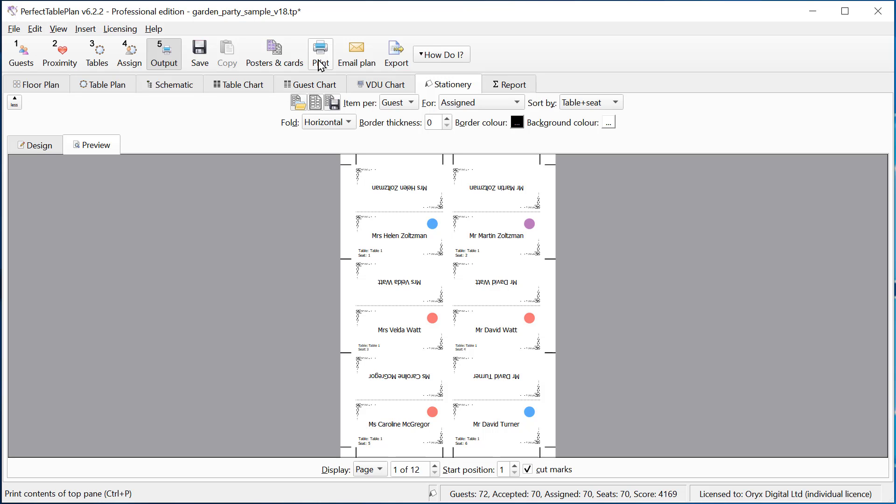
Export the stationery to garden_party_sample_v18 stationery.pdf in A4 portrait, and look through the PDF's pages before closing it.
click(394, 53)
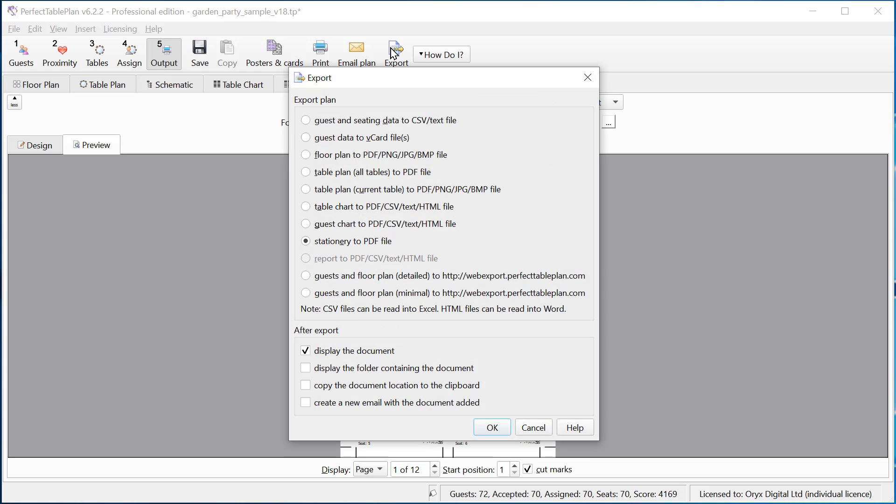
click(508, 428)
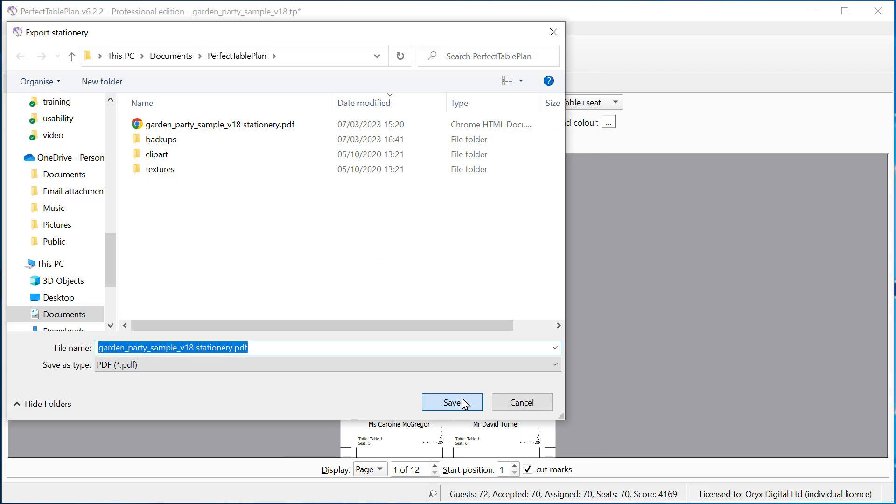
click(461, 403)
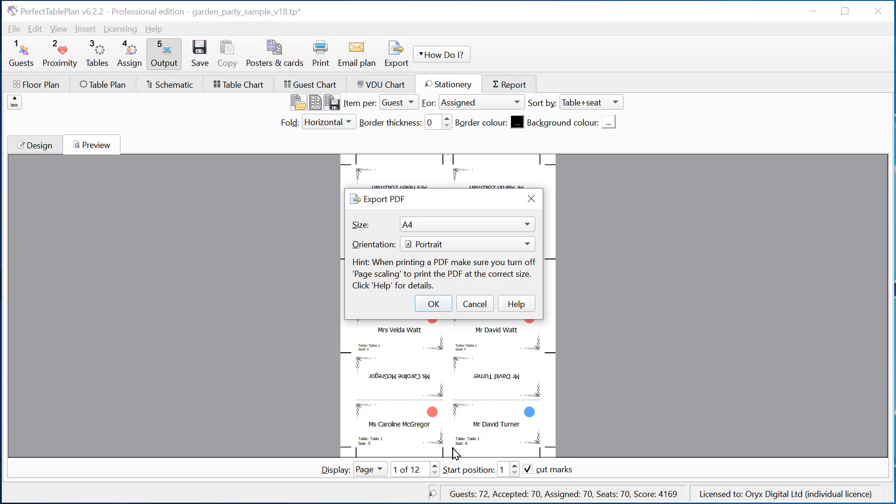
click(434, 304)
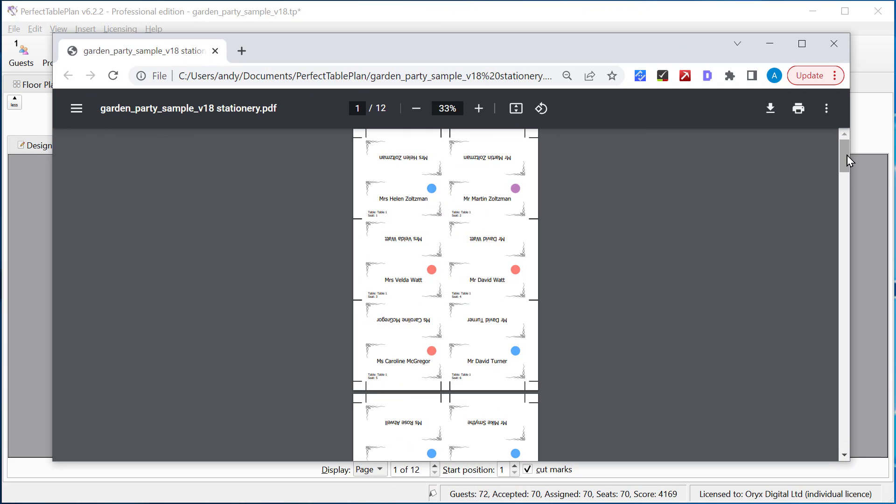
drag(847, 156, 847, 370)
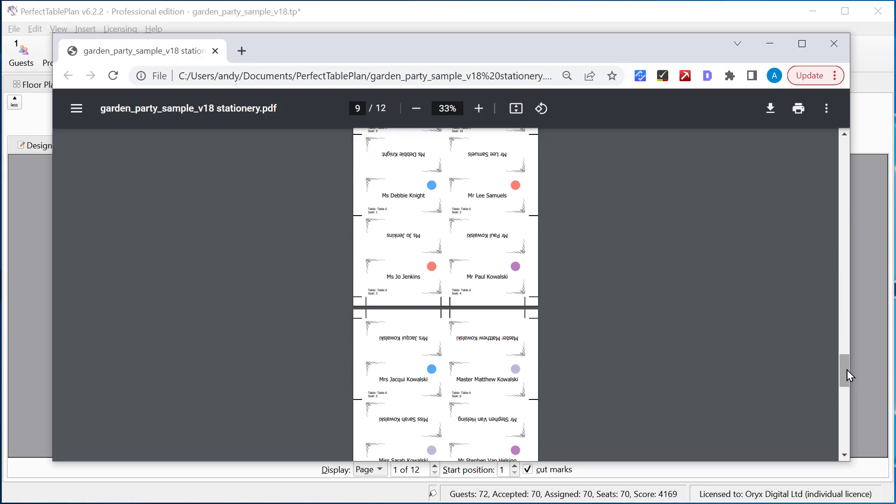
click(835, 45)
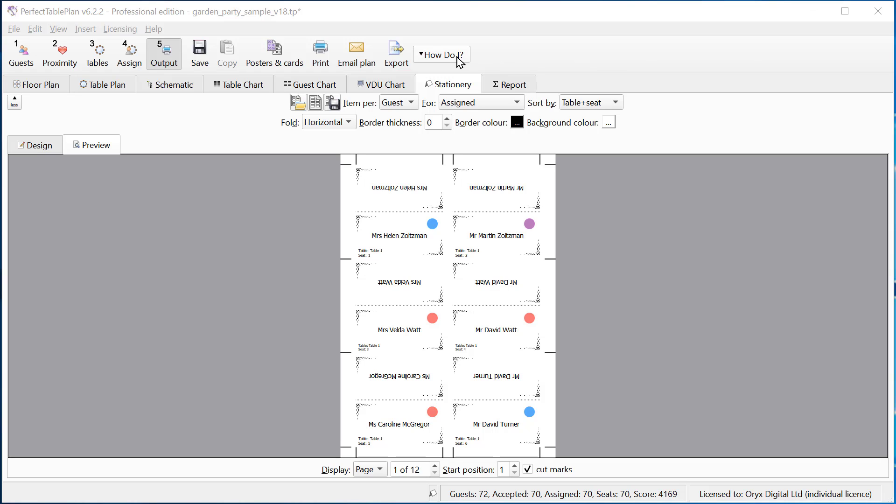
Return to the card design, and consult the stationery tutorial in the help before closing it.
click(32, 152)
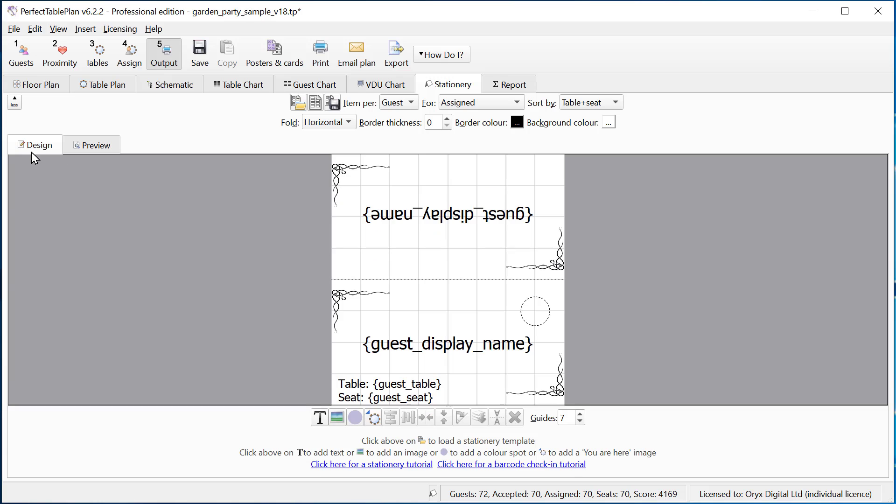
click(381, 464)
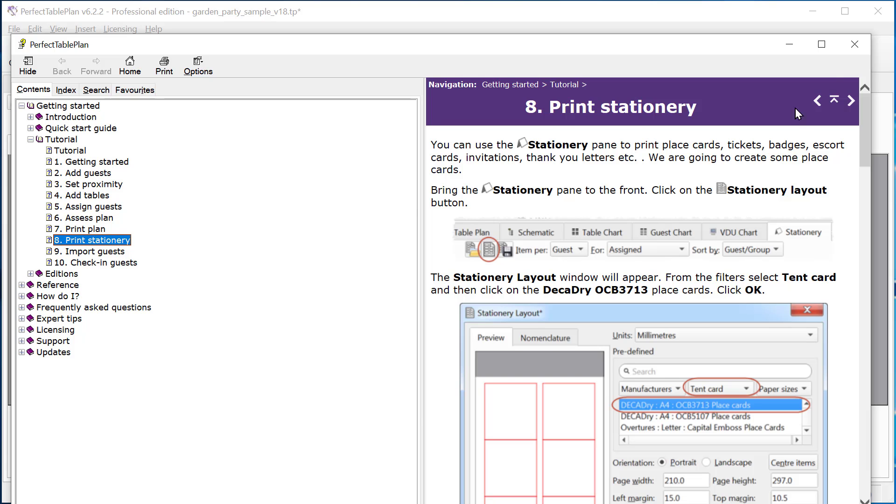
click(861, 47)
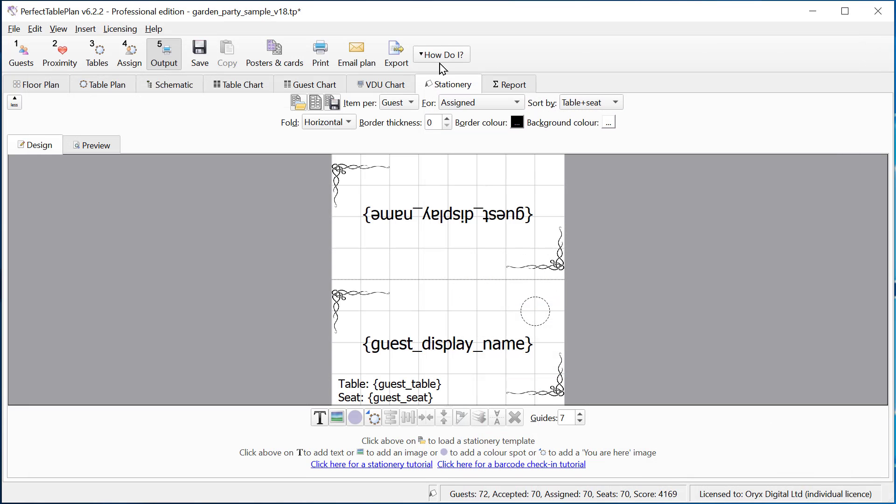
Load the sample_letter_escort_cards_(2x5)_v3.tps template and preview the escort cards.
click(290, 102)
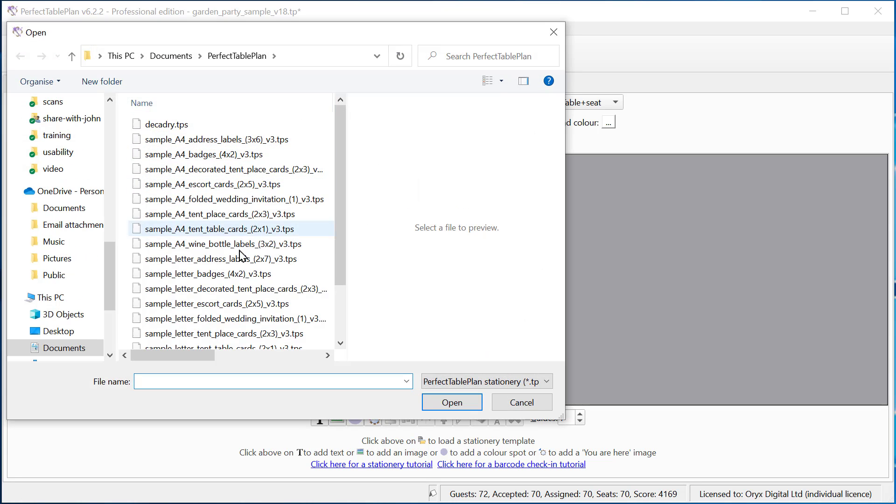
click(237, 304)
click(451, 402)
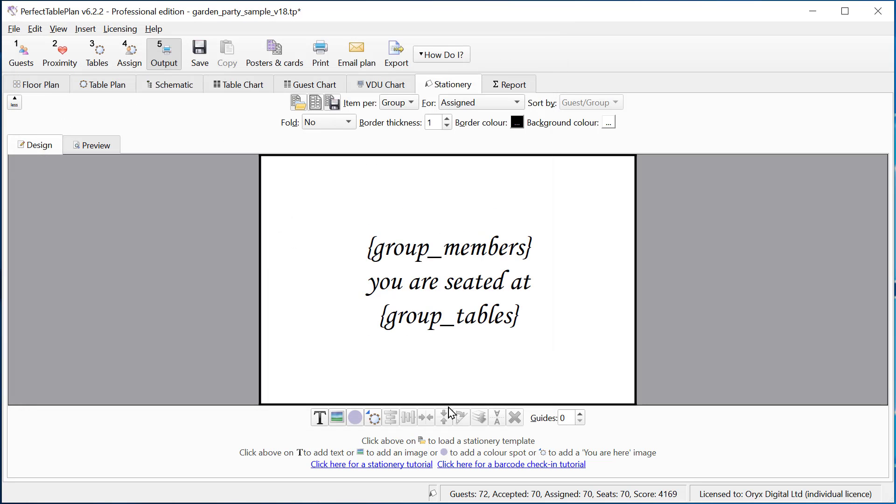
click(92, 146)
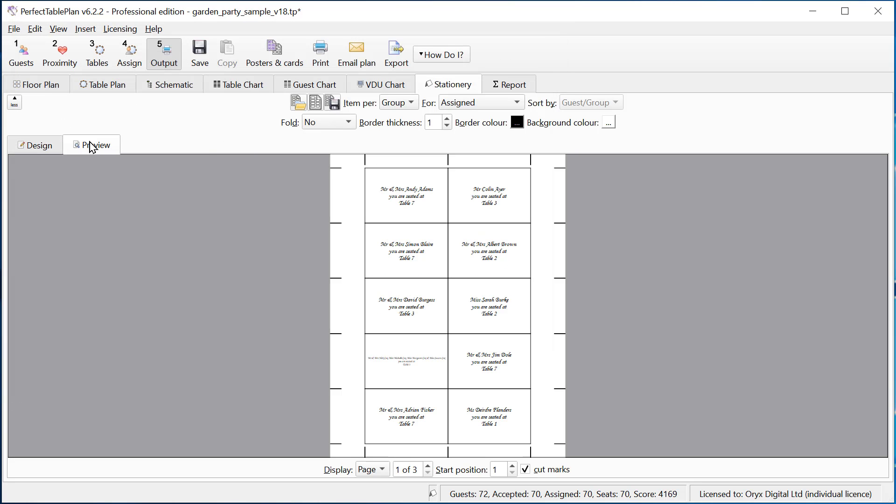
Display the escort card preview one item at a time and page forward to the seventh card.
click(374, 471)
click(376, 486)
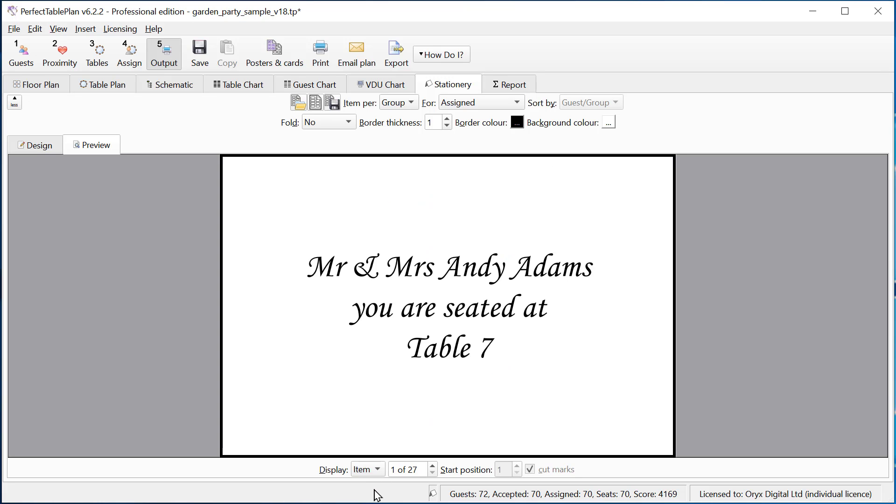
click(433, 467)
click(433, 467)
click(433, 467)
click(432, 467)
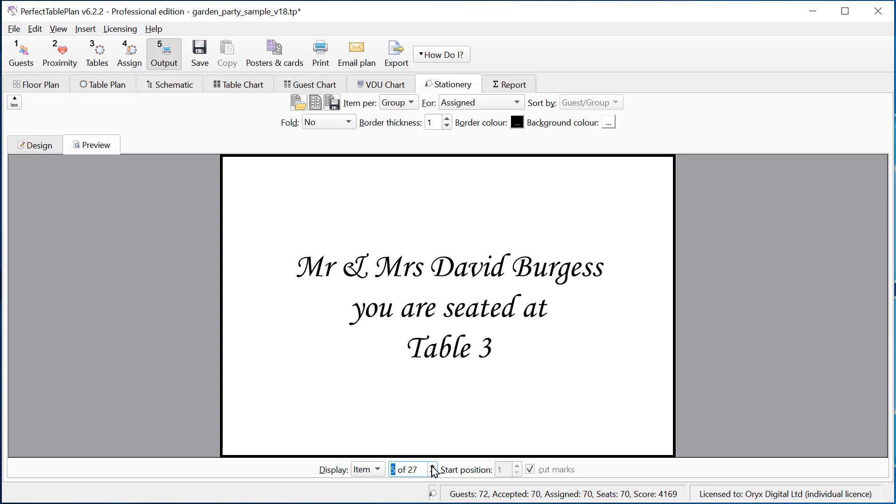
click(433, 467)
click(433, 467)
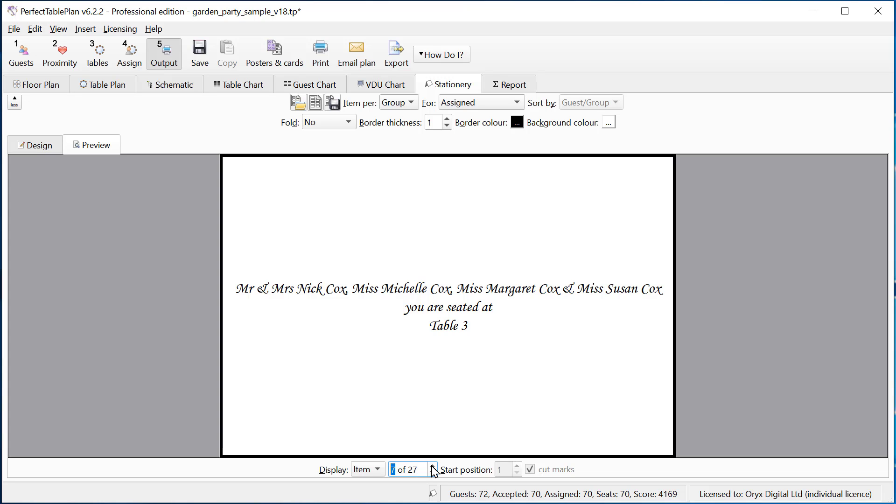
Return to the escort card design, inspect the group members and tables text block, and preview the cards again.
click(42, 146)
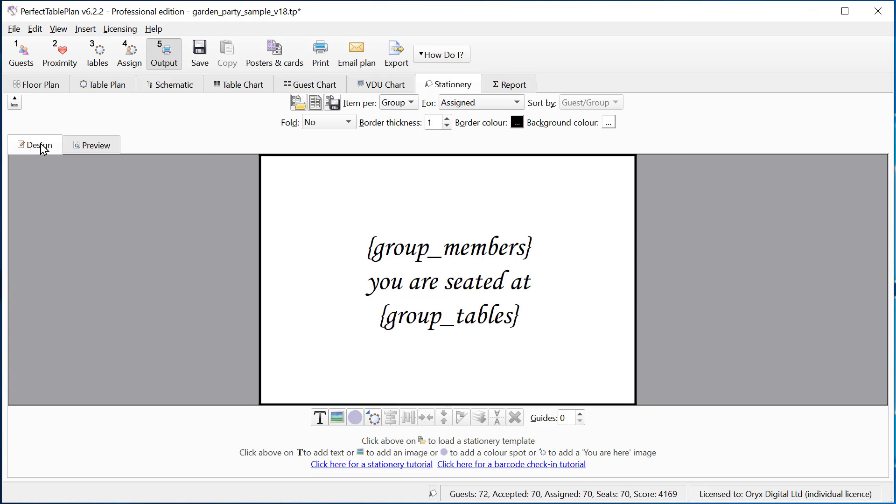
click(424, 243)
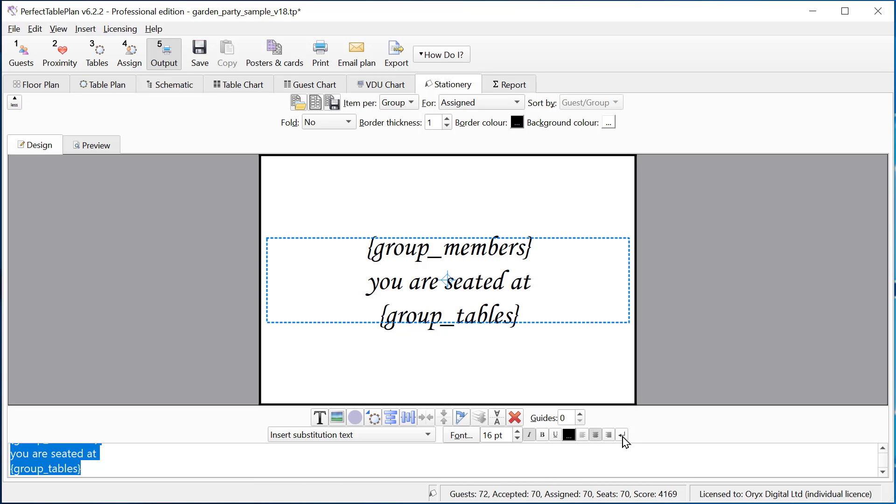
click(98, 147)
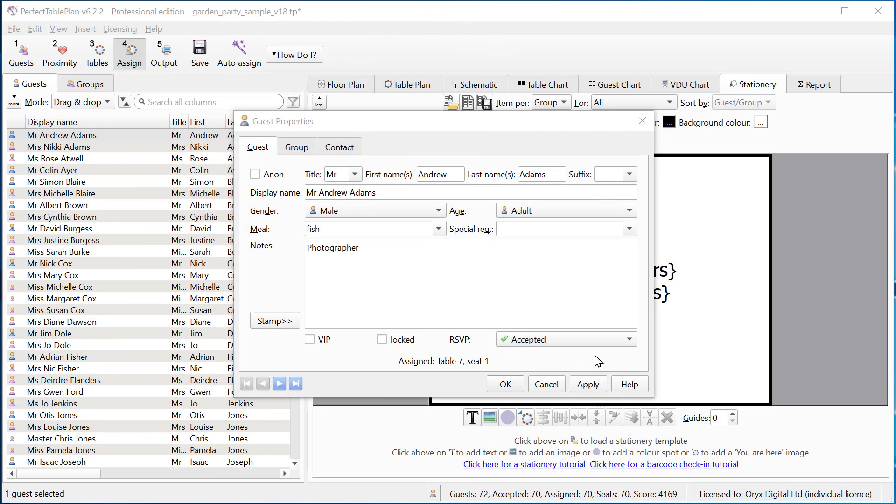
Review the contact details of the first guest in the list, close the guest's properties, and preview the group address label.
click(347, 156)
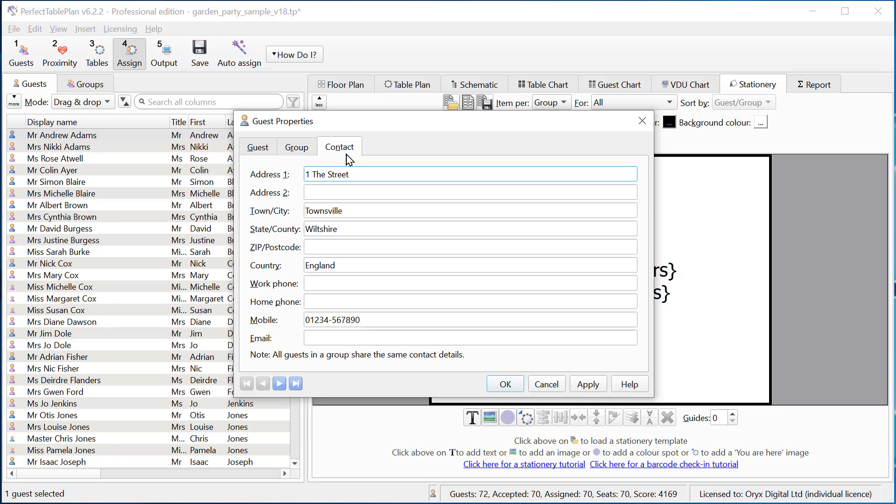
click(506, 384)
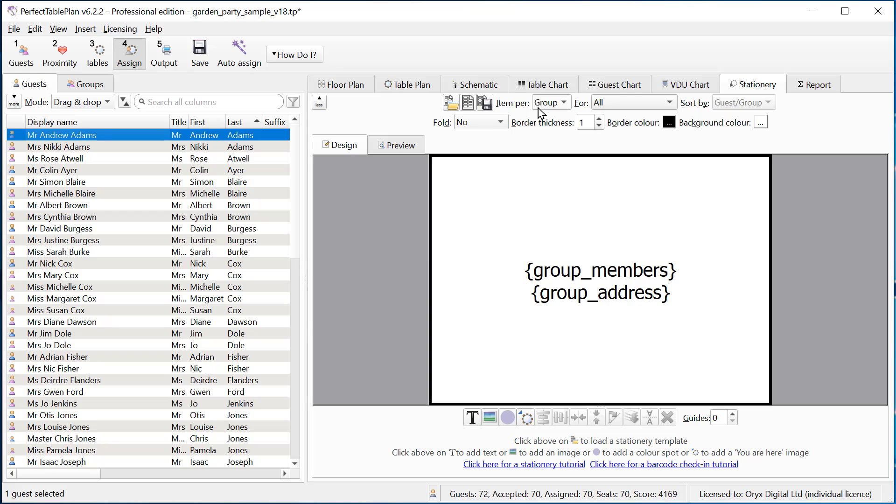
click(397, 146)
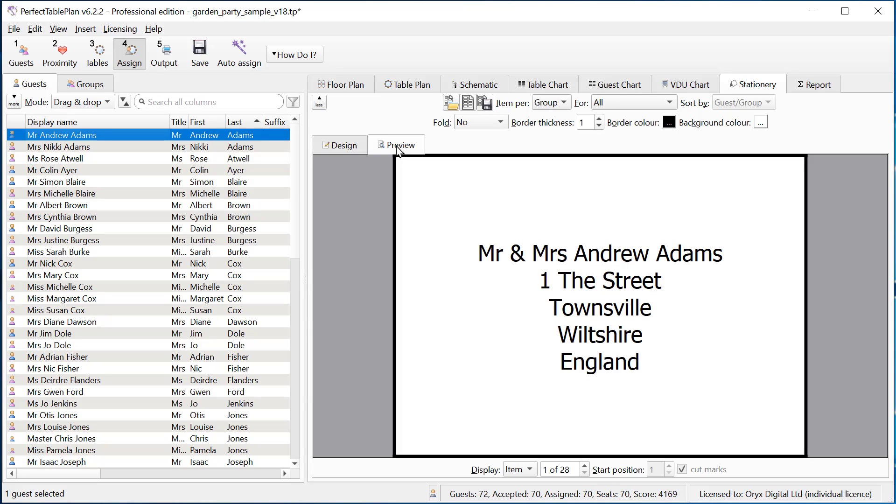
Check the stationery layout's predefined sizes filtered to the Label type, and leave the layout settings without applying anything.
click(474, 108)
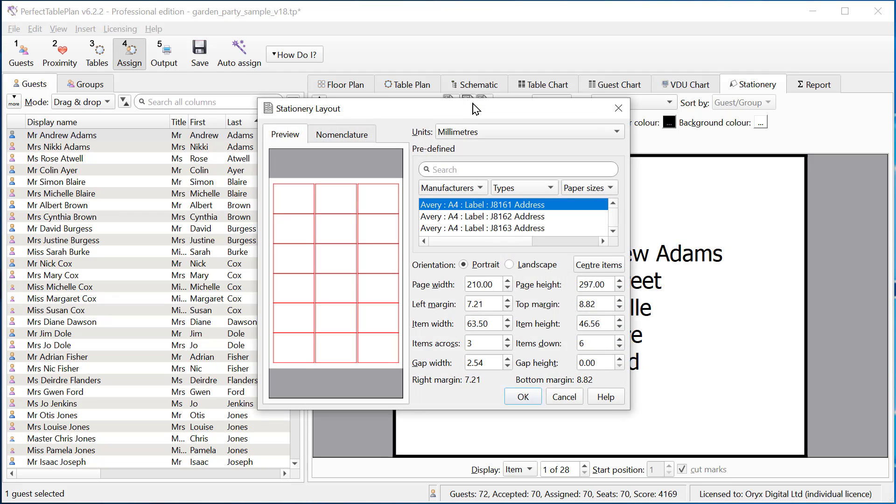
click(515, 188)
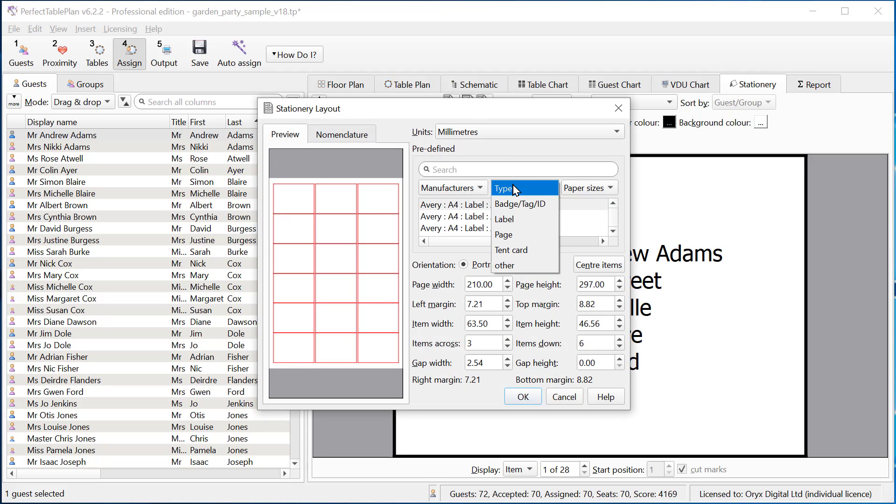
click(516, 220)
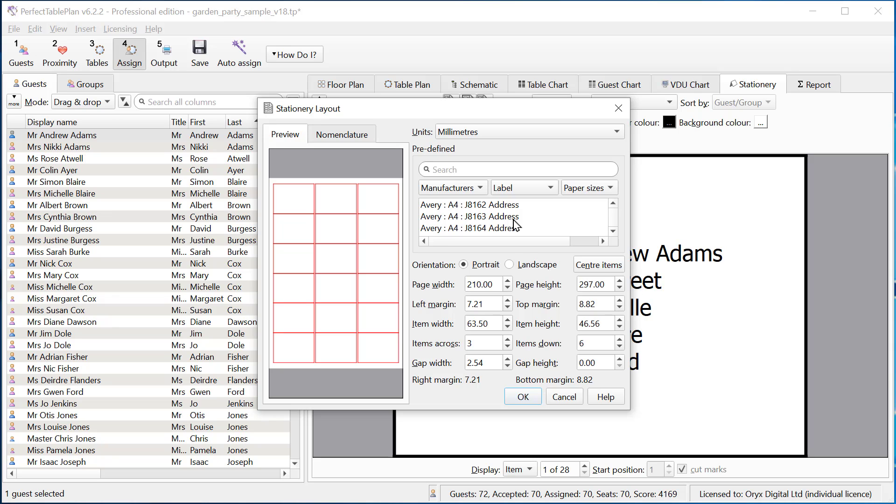
click(566, 397)
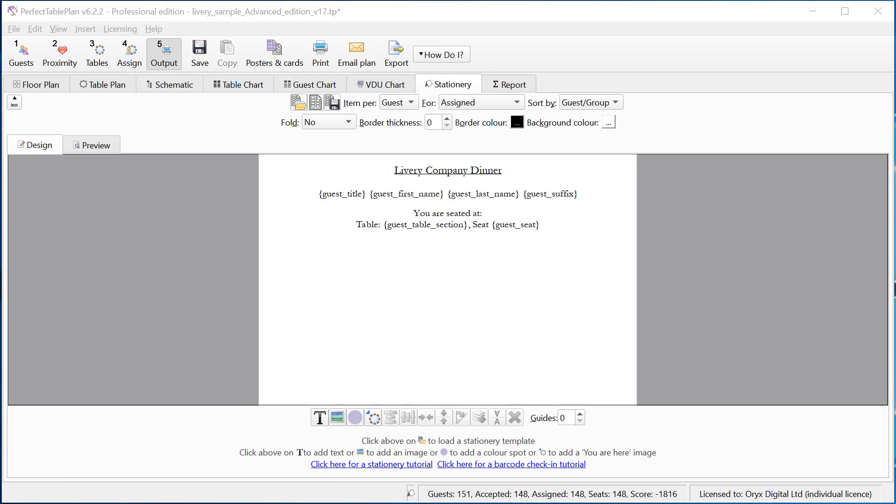
Add a 'You are here' image below the seat text on the Livery Company Dinner card, 120 mm across, and move it up to centre it roughly.
click(374, 418)
click(431, 336)
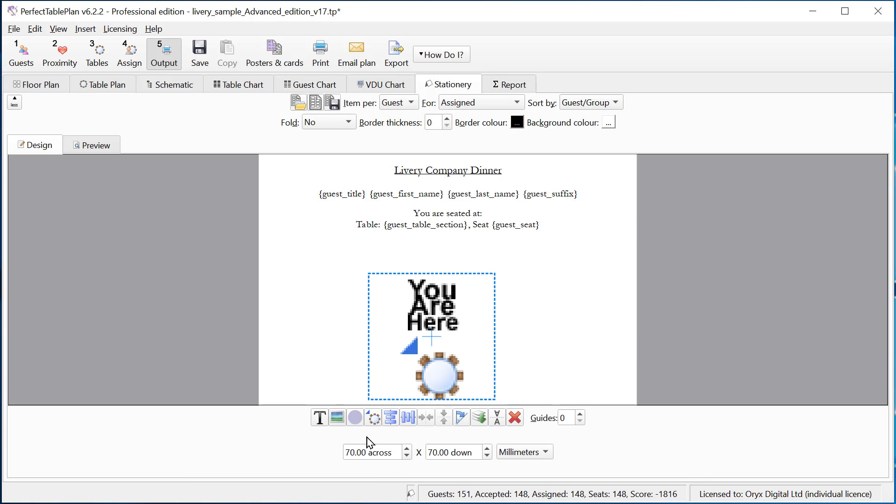
double_click(350, 452)
text(120)
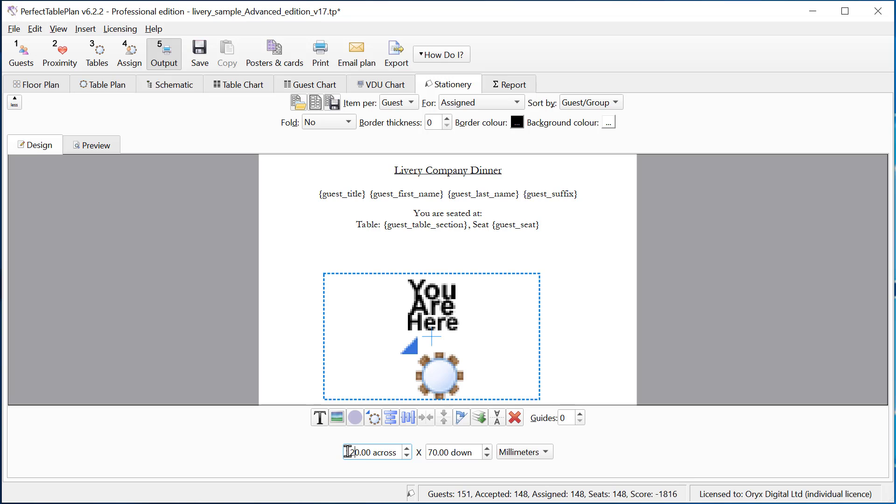
drag(473, 358, 488, 330)
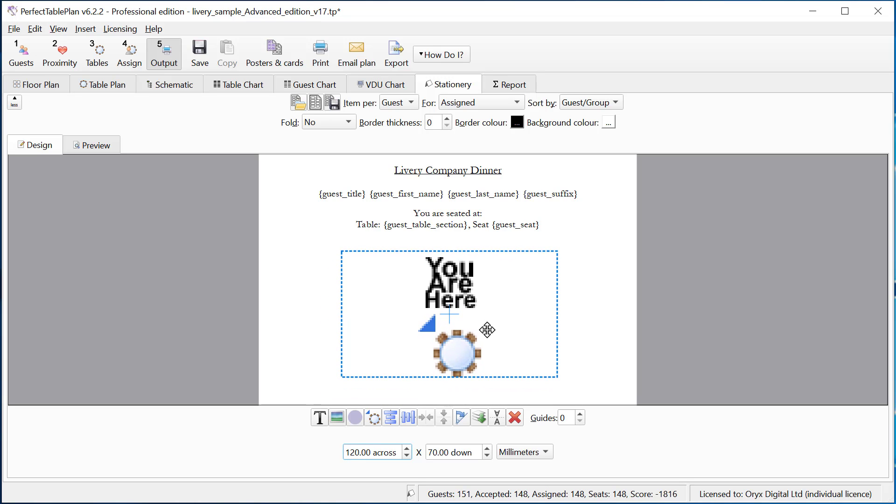
Preview the dinner cards and page through several guests to check the 'You are here' seat marker on each.
click(95, 148)
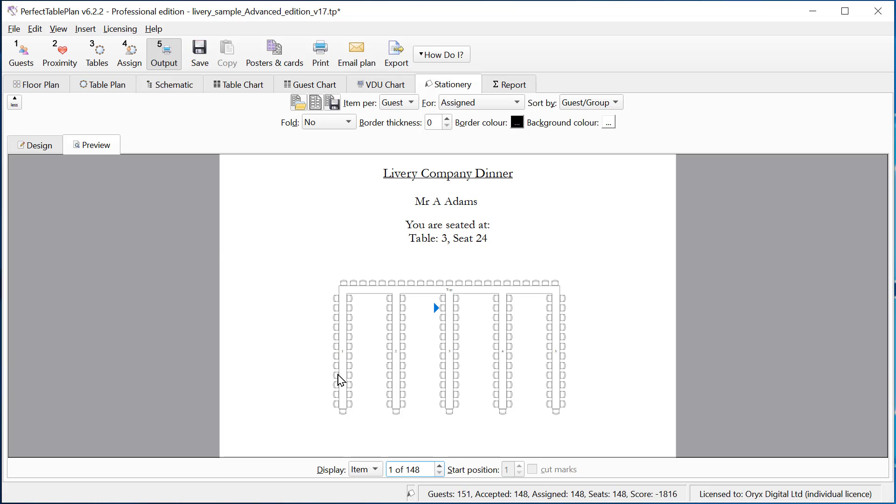
click(440, 467)
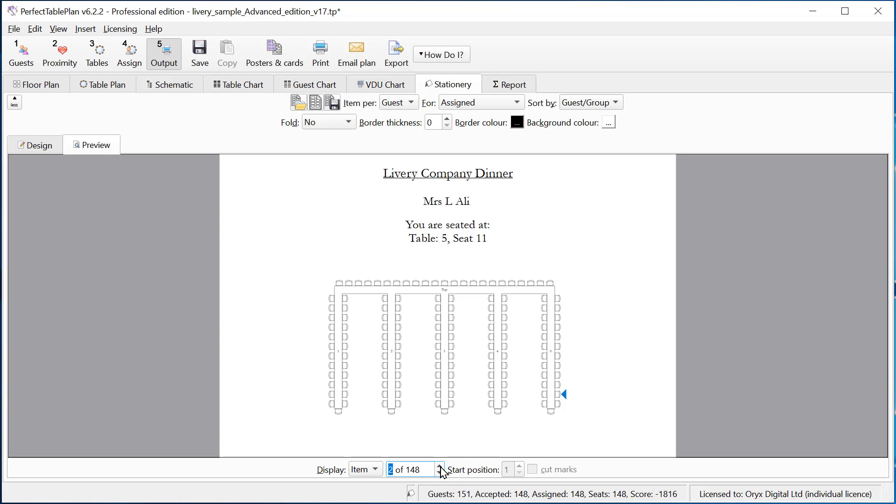
click(441, 467)
click(441, 466)
click(440, 466)
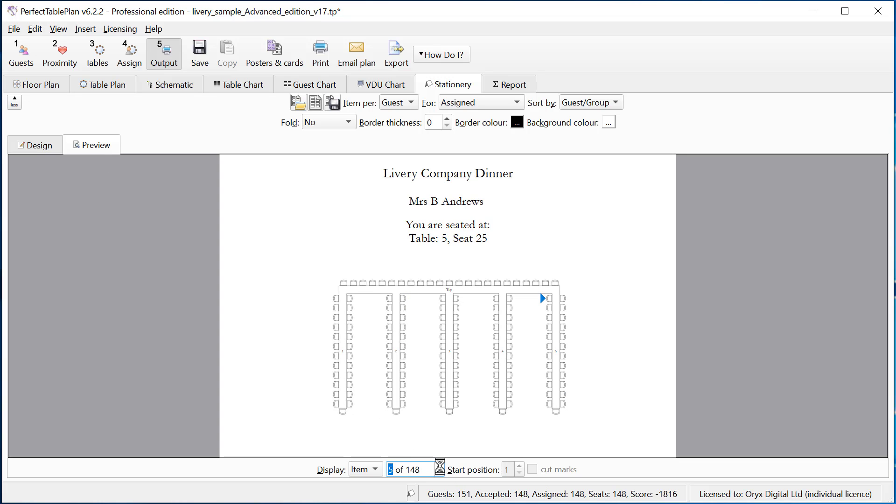
click(440, 466)
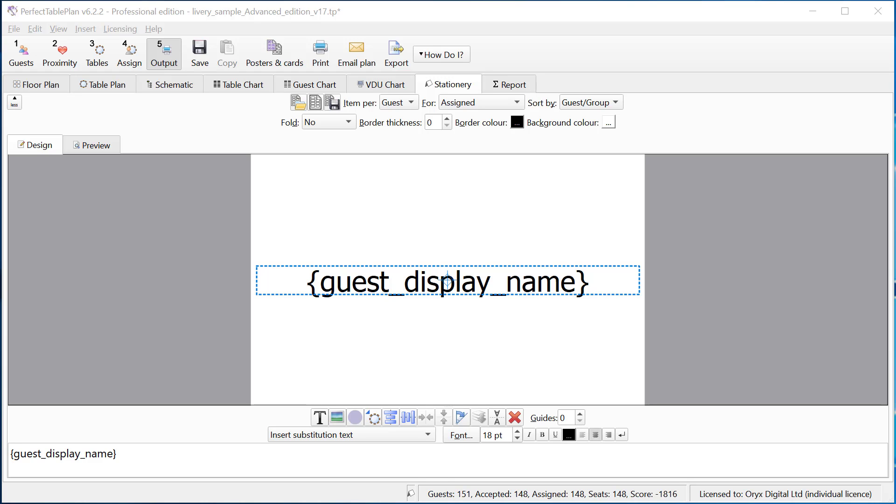
Add a text item below the guest display name containing the {guest_barcode_id} substitution field.
click(444, 351)
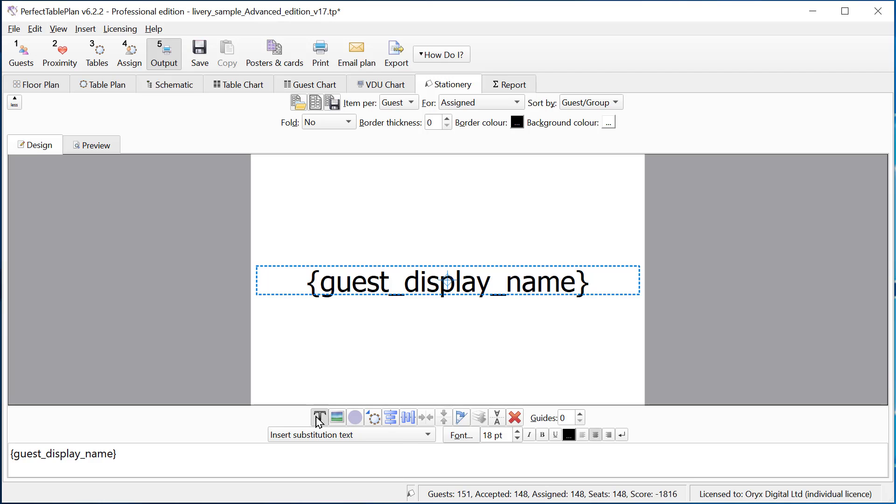
click(440, 347)
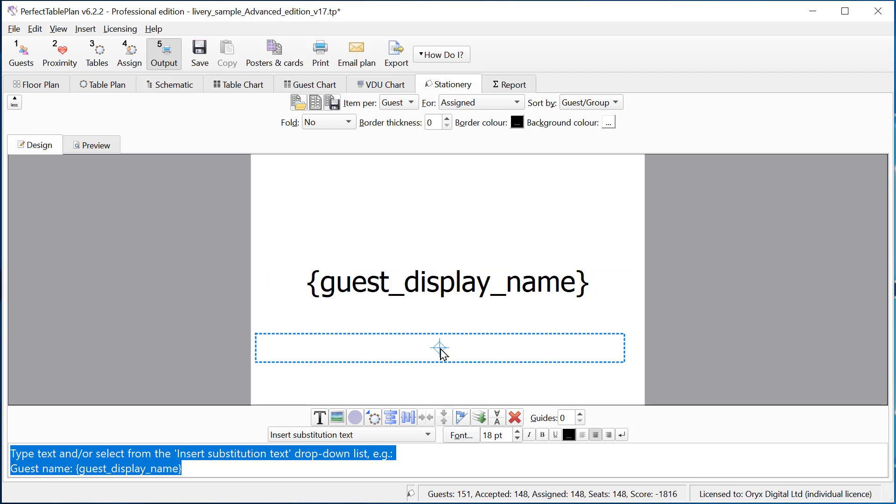
click(427, 436)
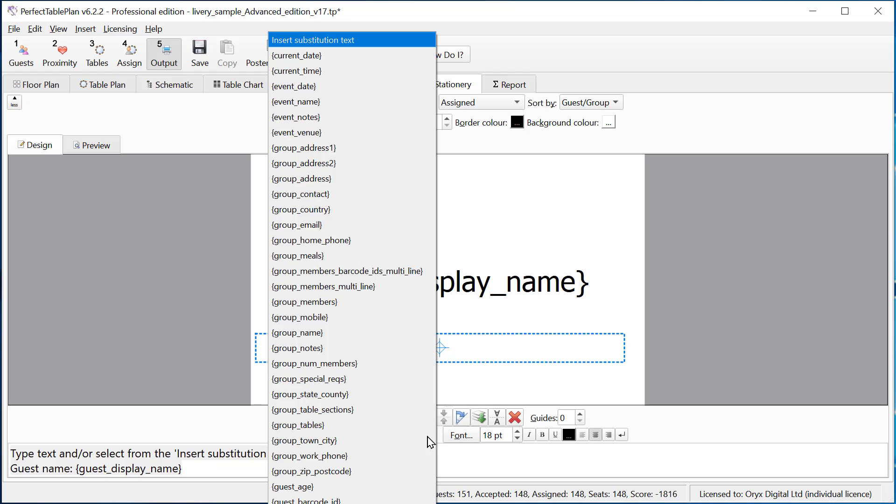
click(379, 500)
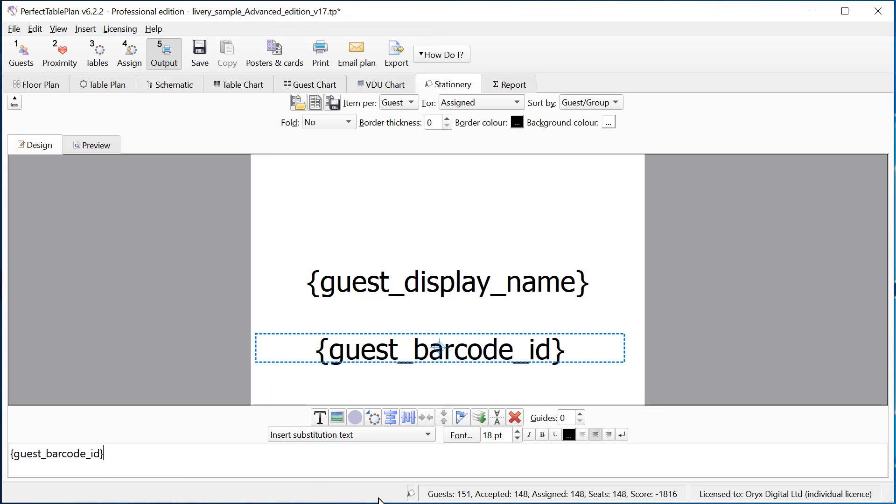
Set the barcode text's font to Free 3 of 9 and preview the resulting card.
click(462, 435)
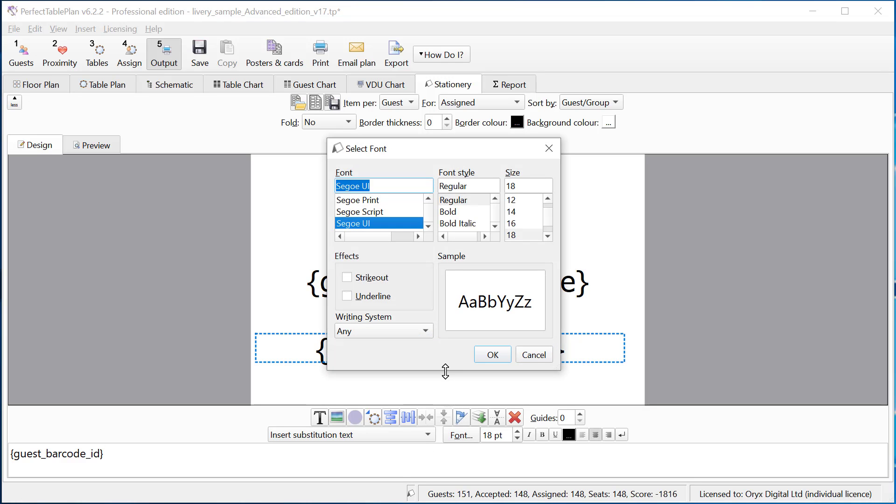
drag(446, 372, 443, 450)
drag(429, 277, 431, 237)
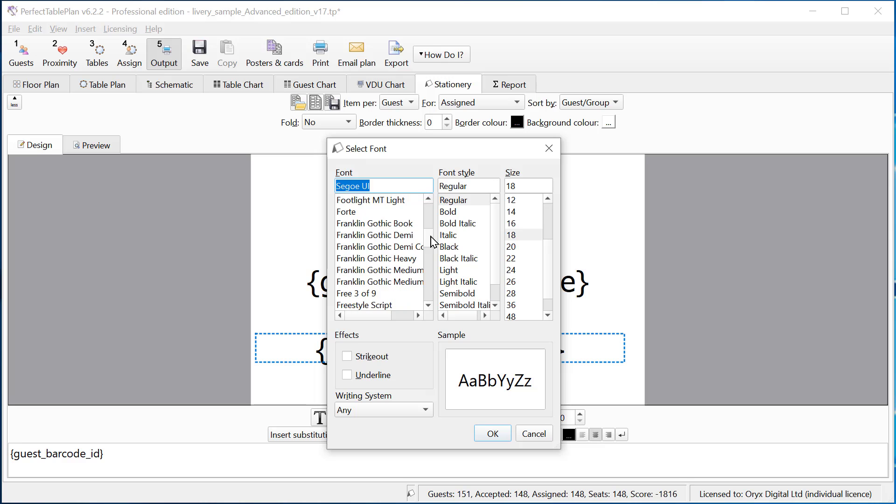
click(367, 294)
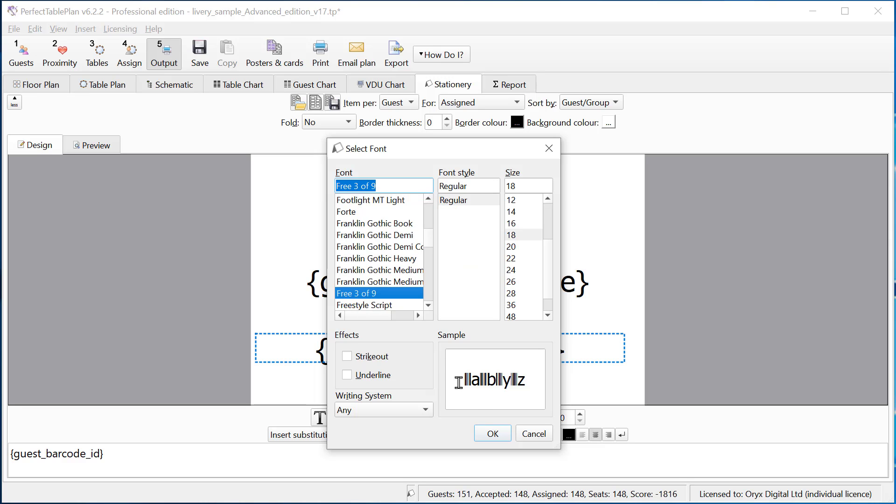
click(494, 436)
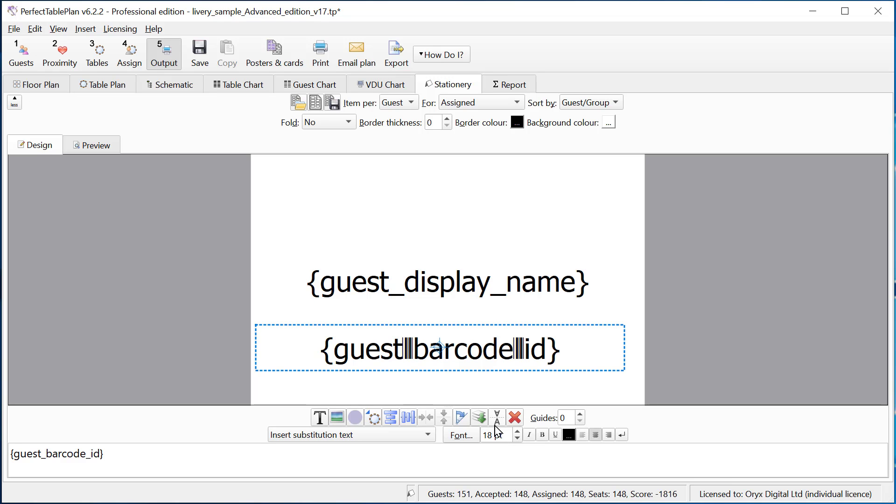
click(104, 148)
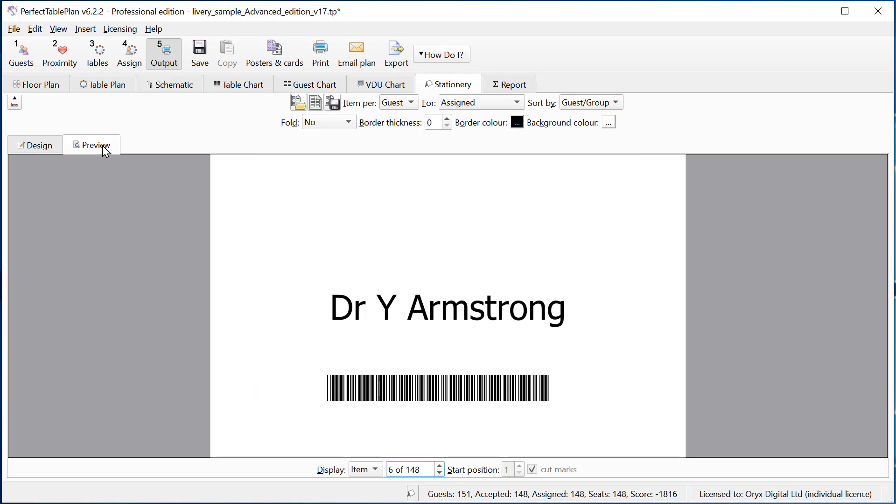